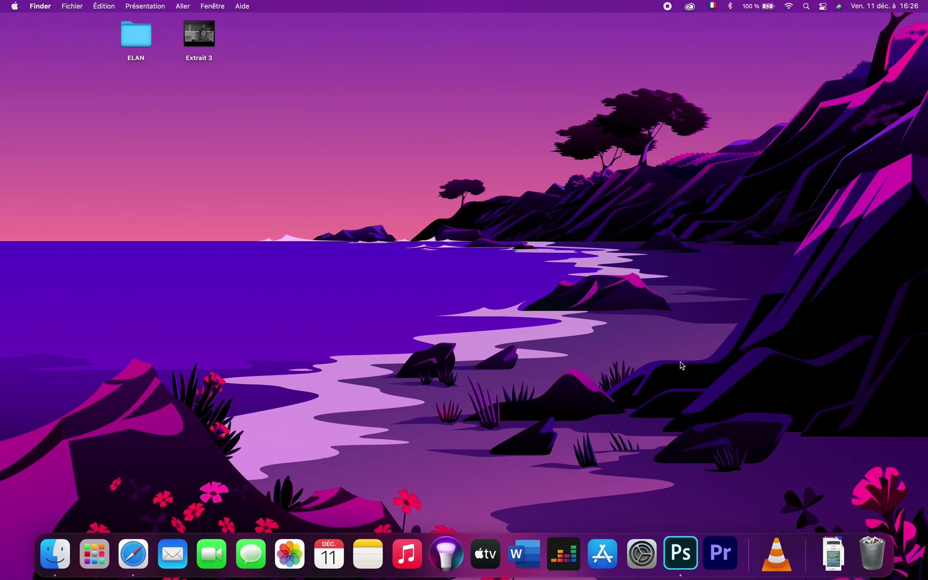
Open the Extrait 3 video on the desktop with ELAN_5.9, allowing all applications, and create a new EAF file for it
left_click(212, 49)
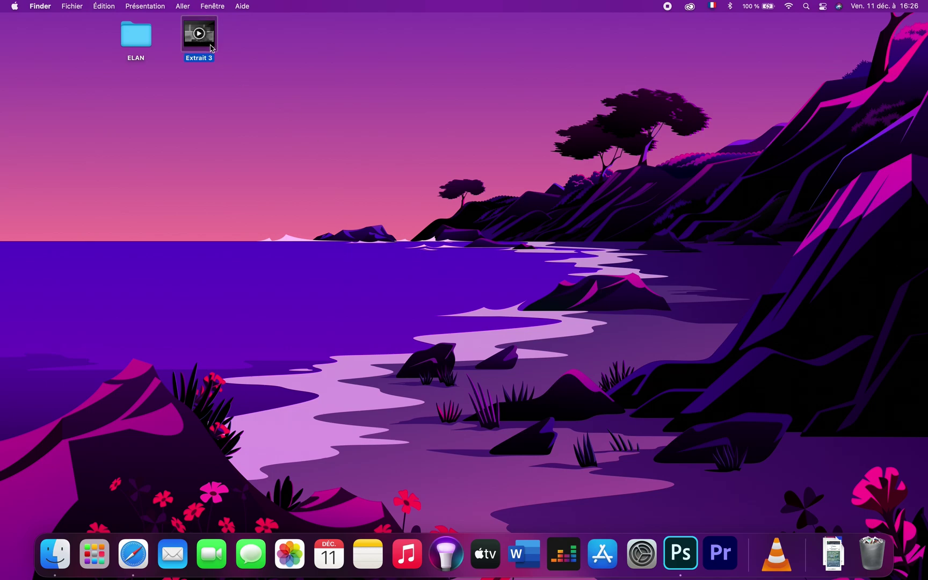
right_click(212, 49)
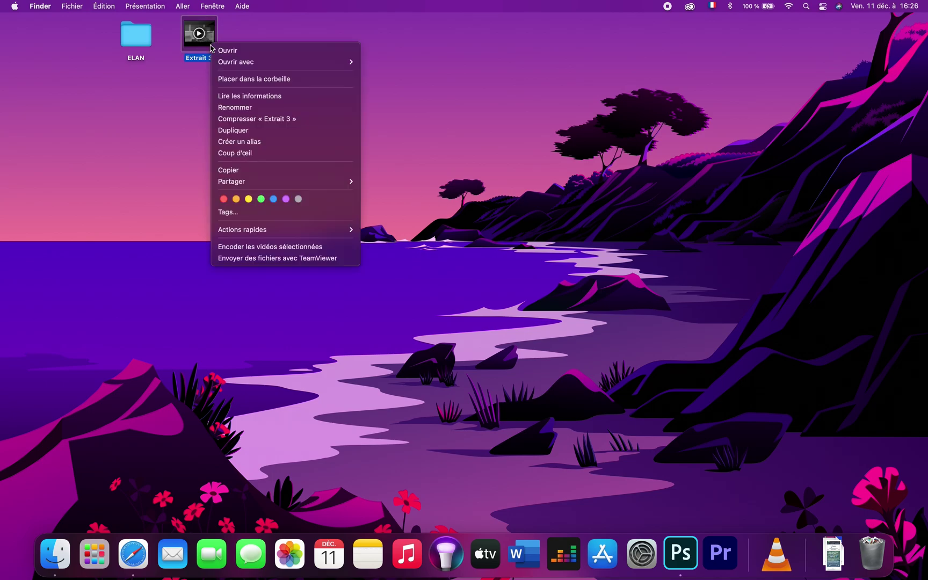
mouse_move(239, 63)
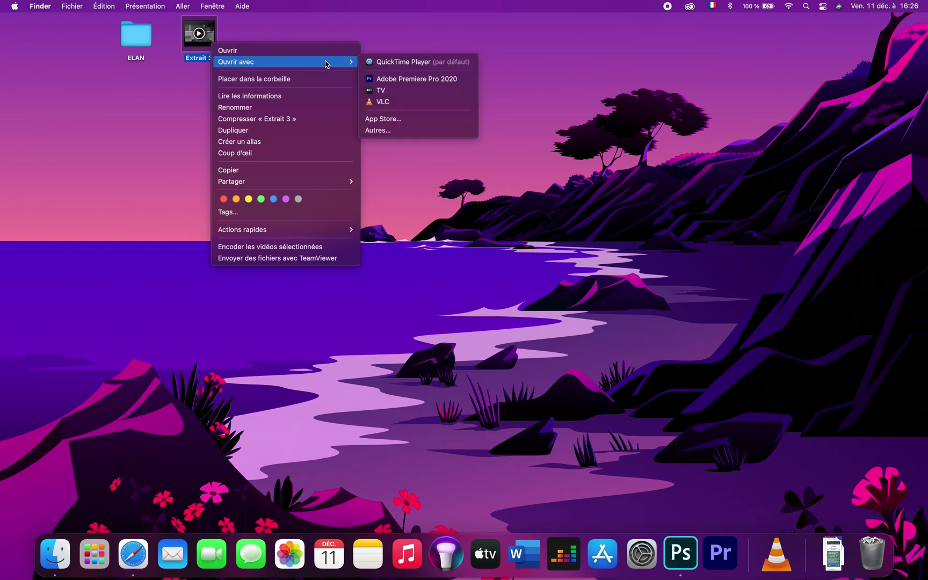
left_click(399, 129)
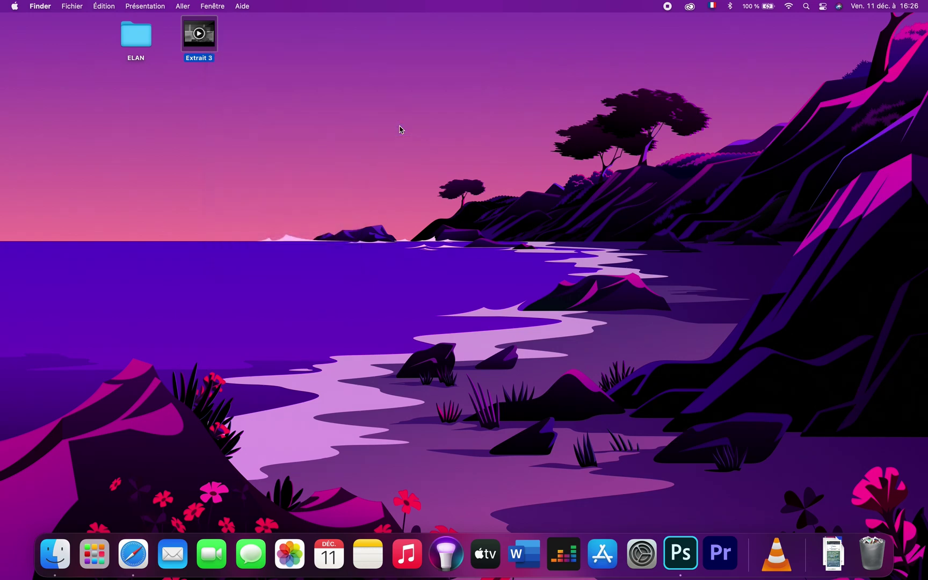
scroll(520, 199, "down", 5)
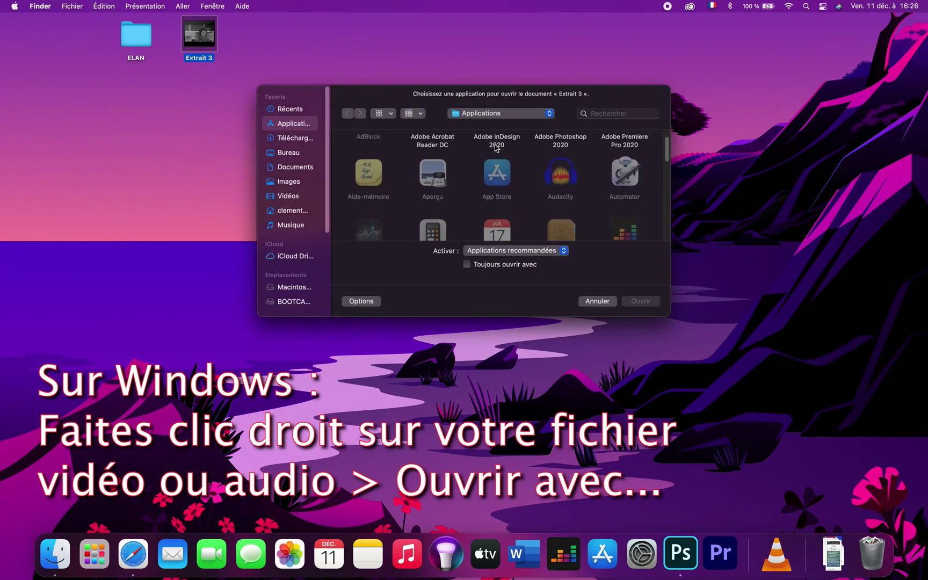
scroll(519, 200, "down", 5)
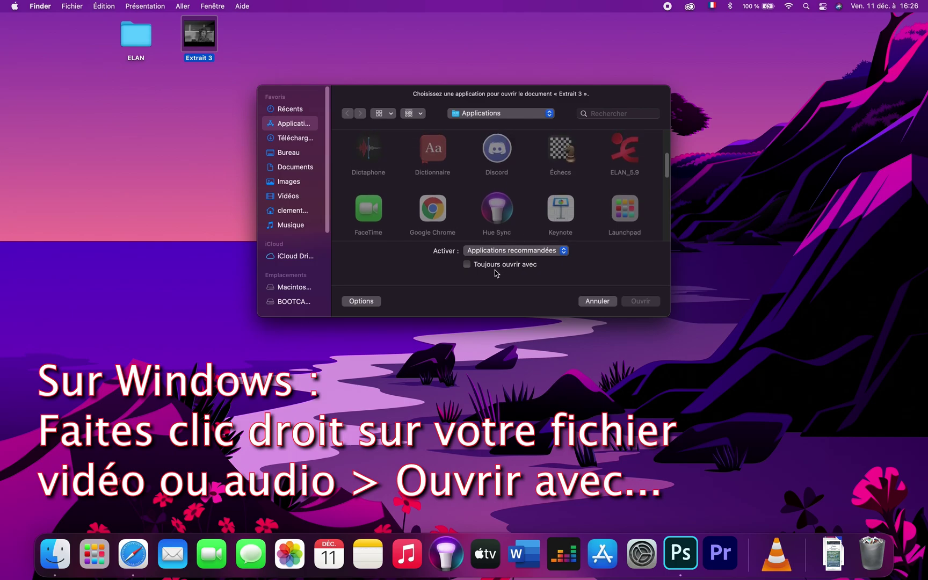
left_click(512, 251)
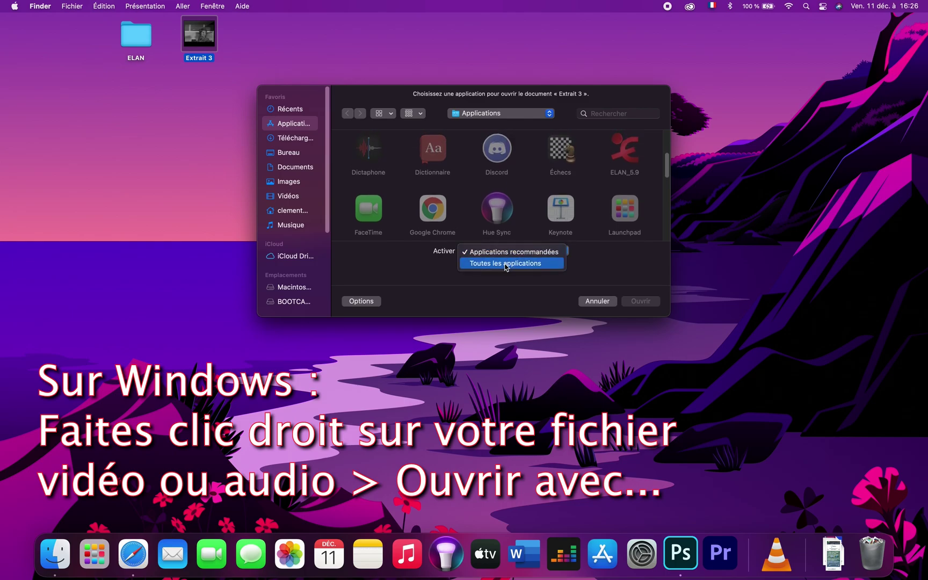
left_click(505, 264)
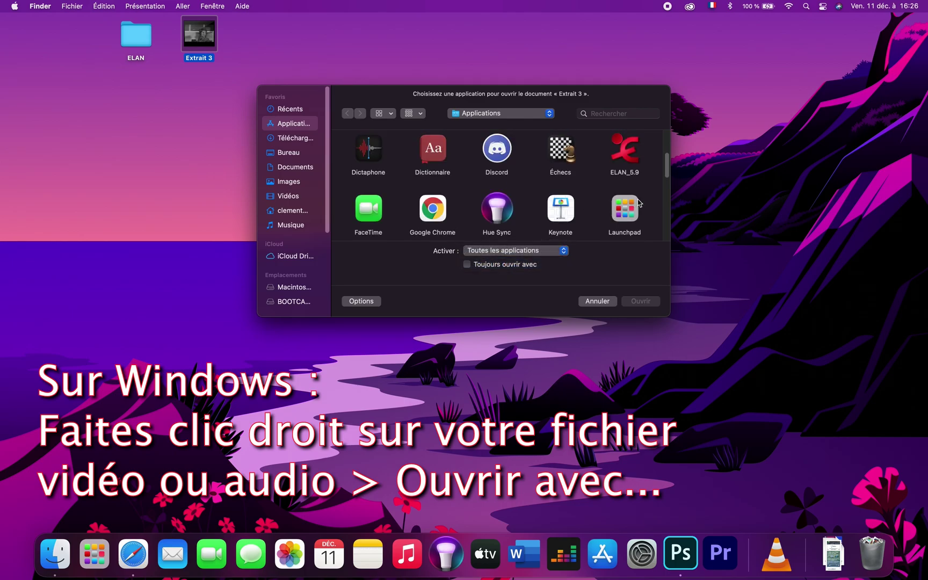
double_click(624, 156)
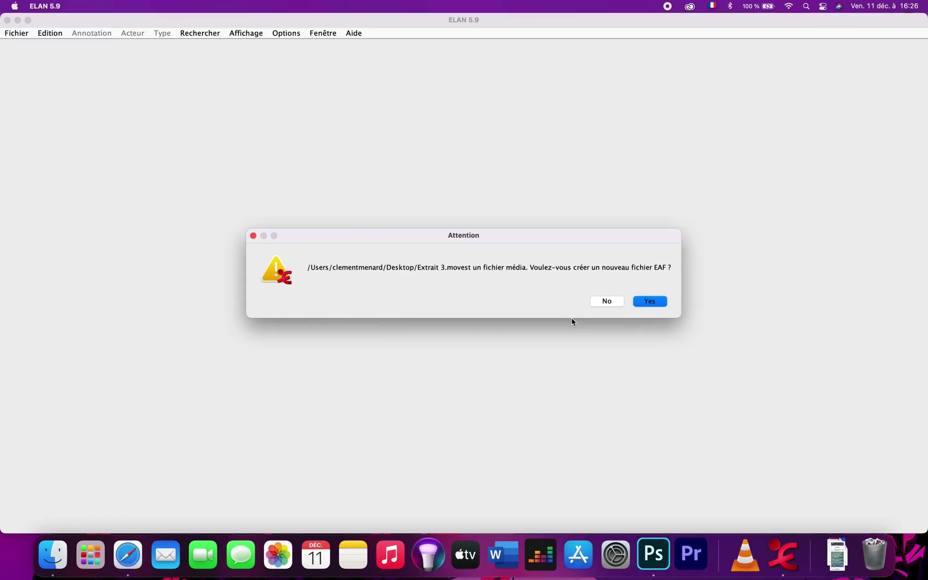
left_click(650, 302)
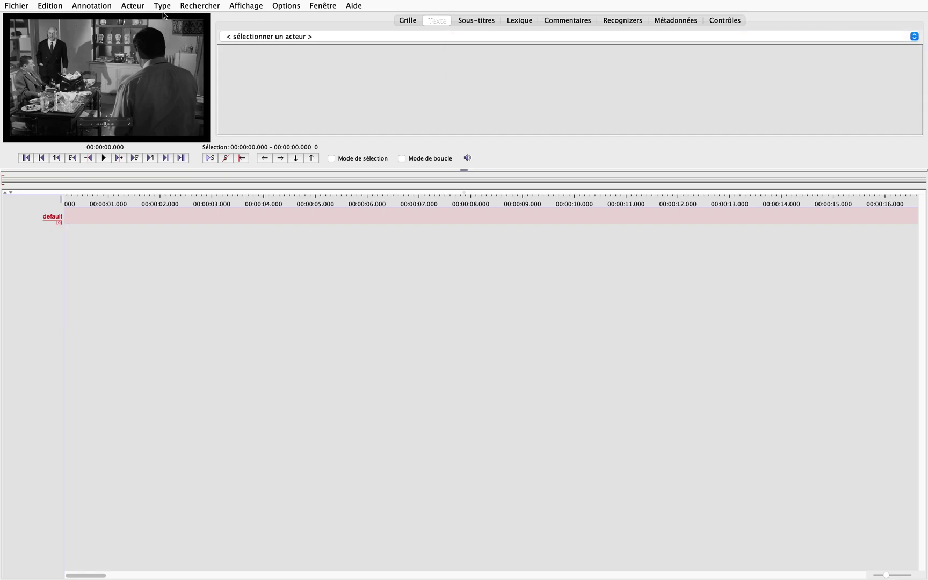
Add an actor tier with the first speaker's first name, keeping the default-lt type and no parent
left_click(134, 7)
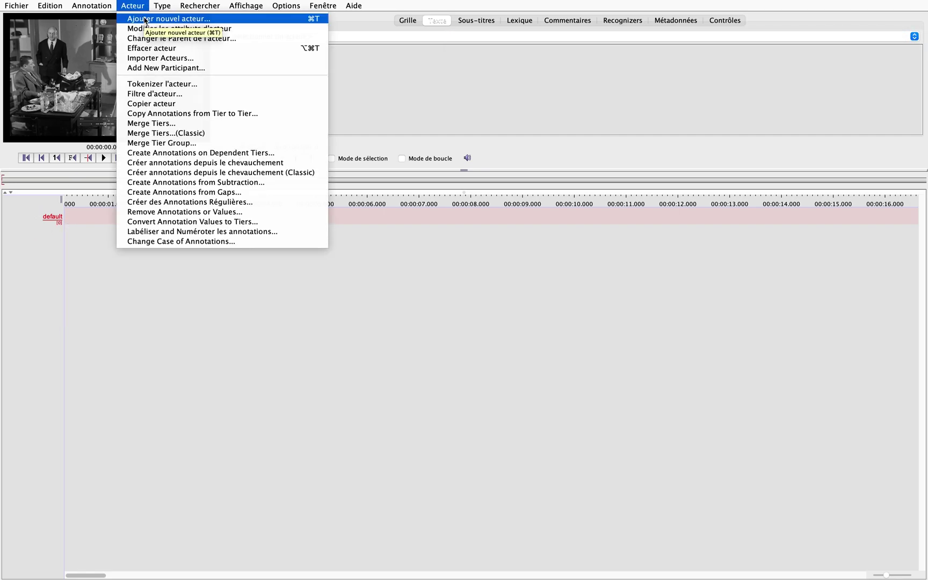
left_click(144, 19)
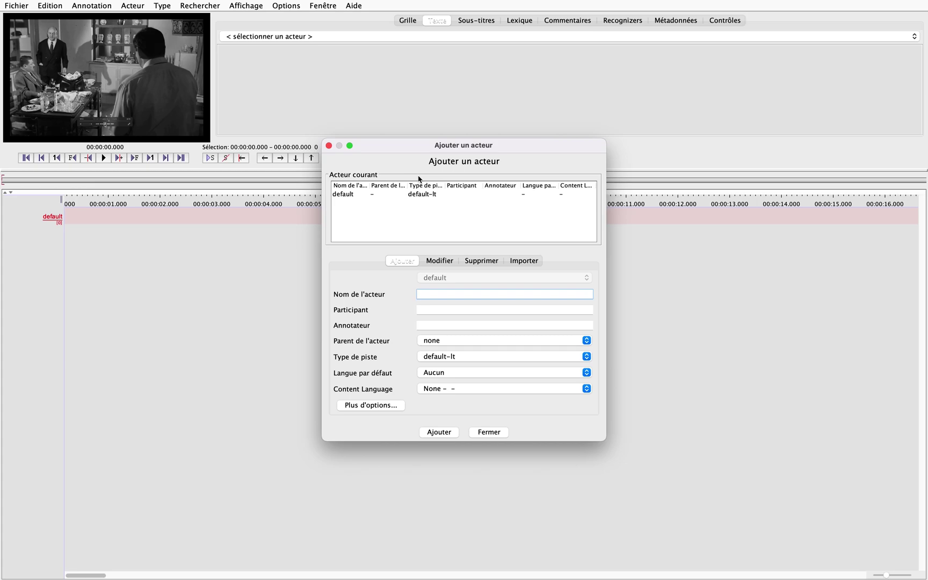
type("Jean")
left_click(450, 433)
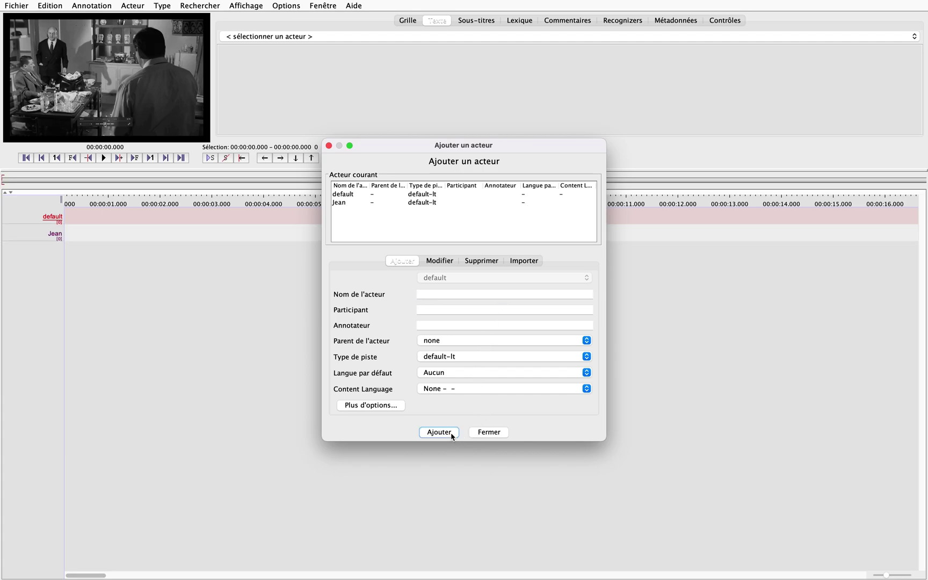
Add another actor tier with the second speaker's first name, using the same default-lt type, and finish adding actors
left_click(441, 297)
type("Paul")
left_click(443, 434)
left_click(480, 432)
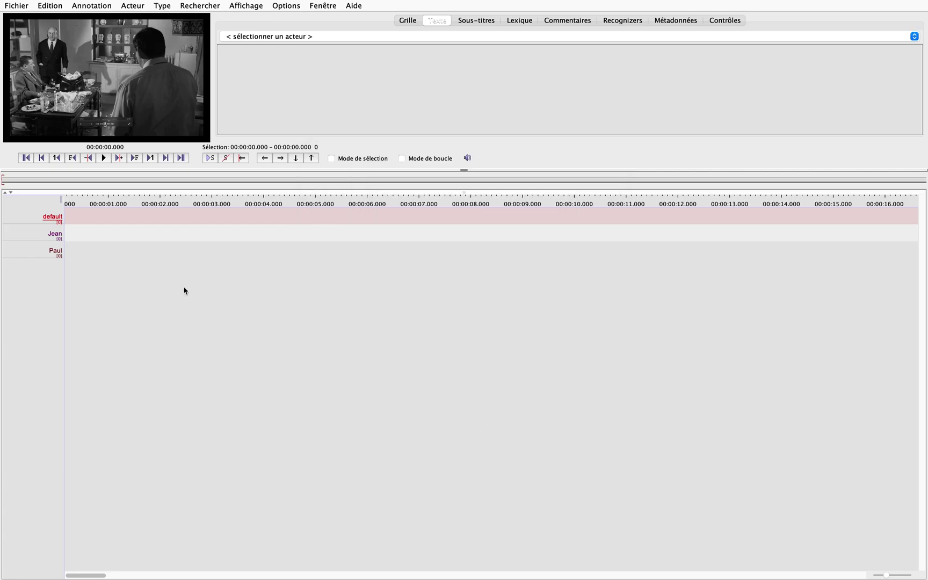
Show the annotation grid and examine the actors that can be chosen for it
left_click(92, 240)
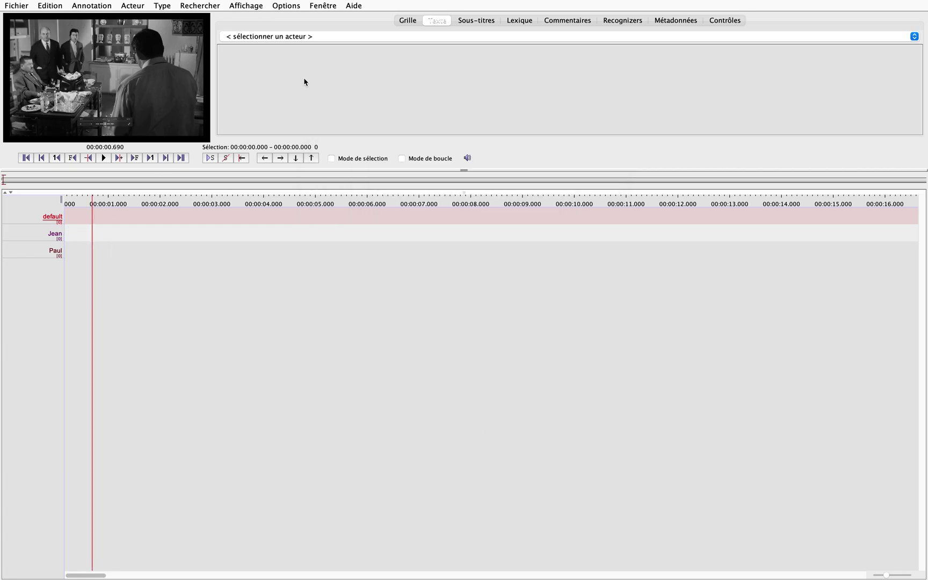
left_click(397, 37)
left_click(377, 36)
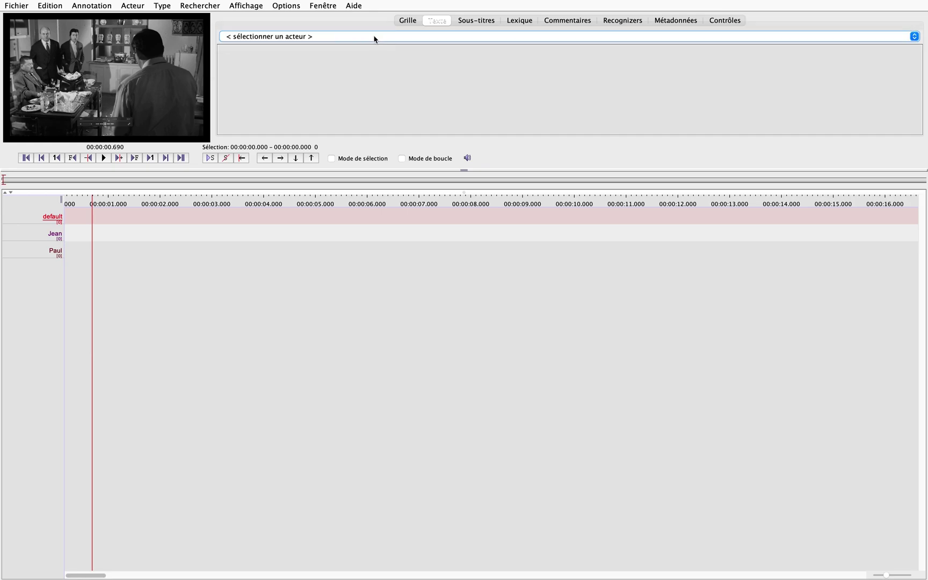
left_click(407, 20)
left_click(389, 37)
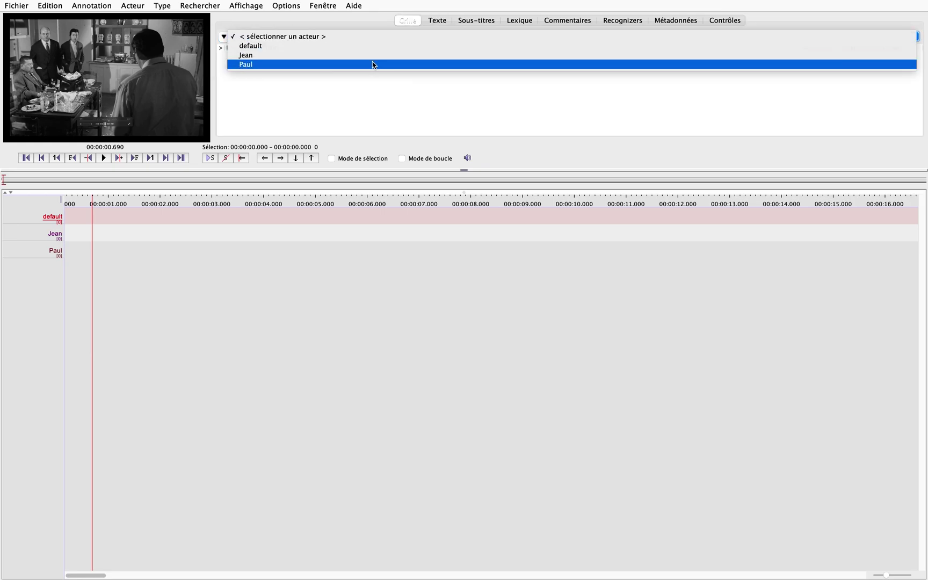
left_click(408, 32)
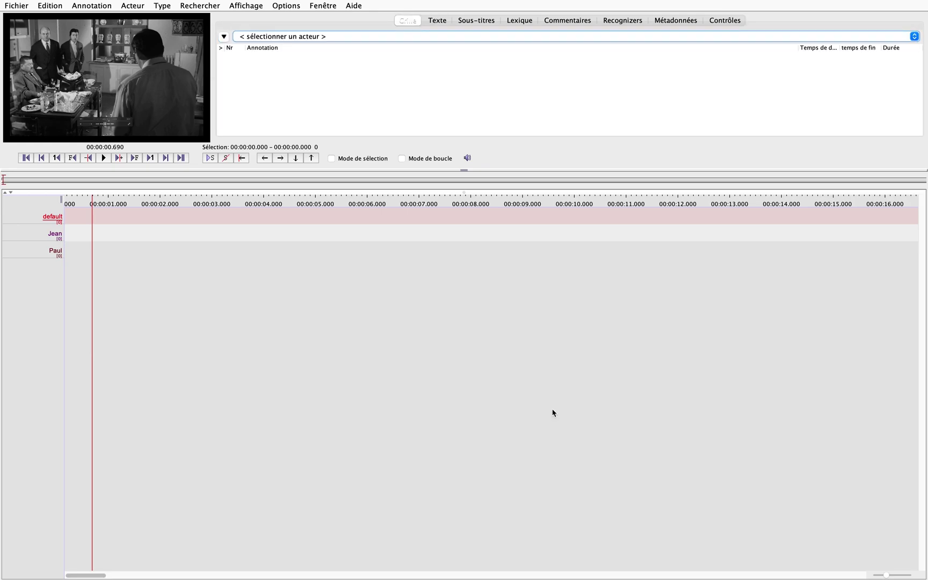
Hide the default tier and the first speaker's tier so only the second speaker's tier is shown
right_click(38, 239)
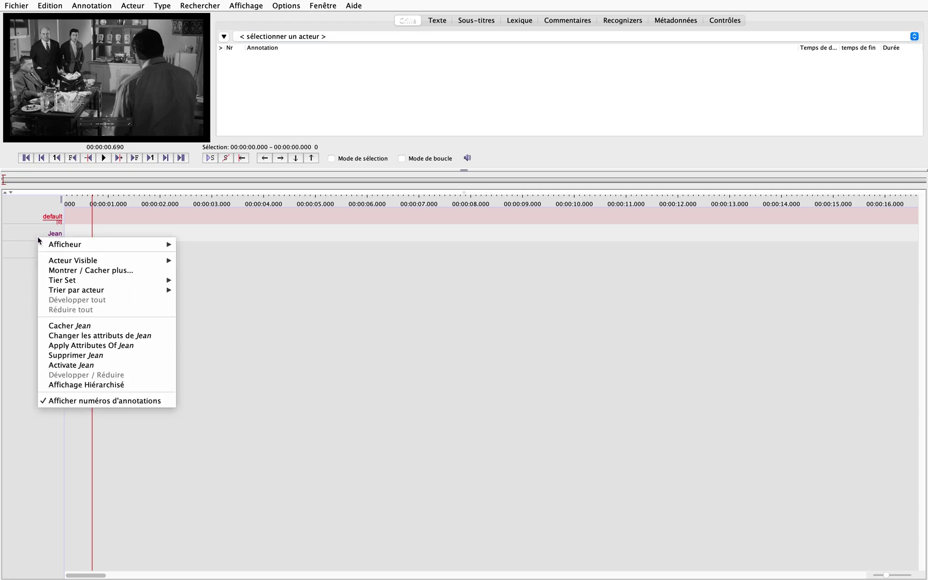
mouse_move(44, 246)
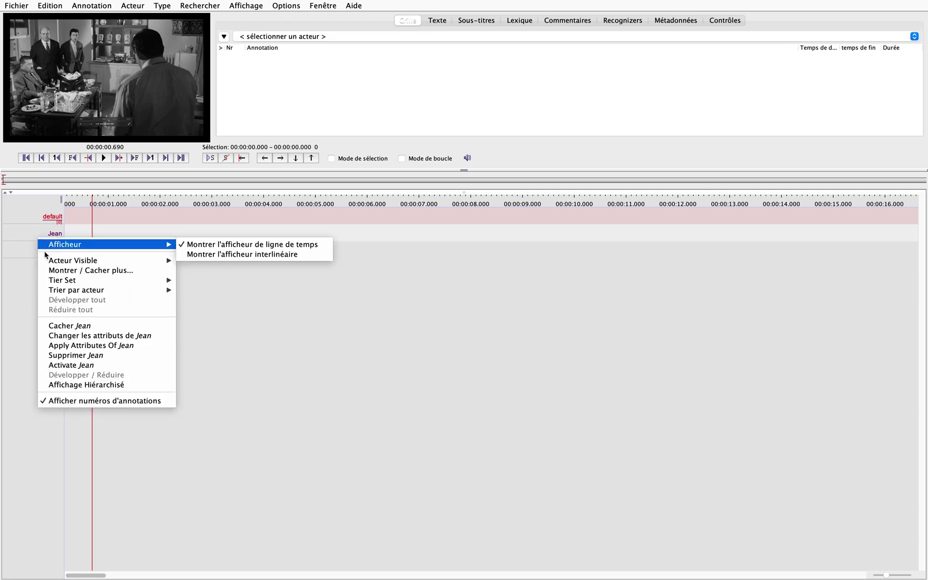
left_click(90, 270)
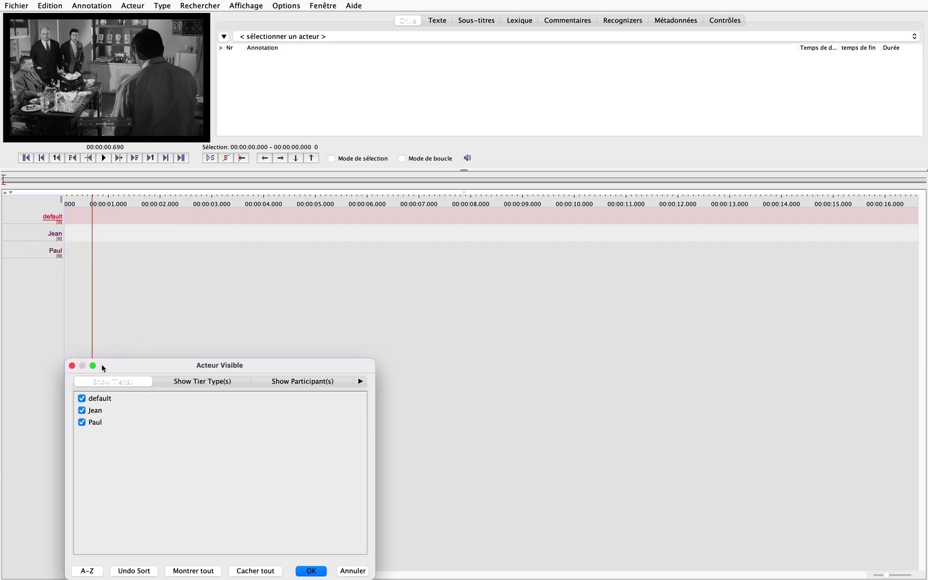
left_click_drag(151, 367, 173, 274)
left_click(104, 302)
left_click(104, 314)
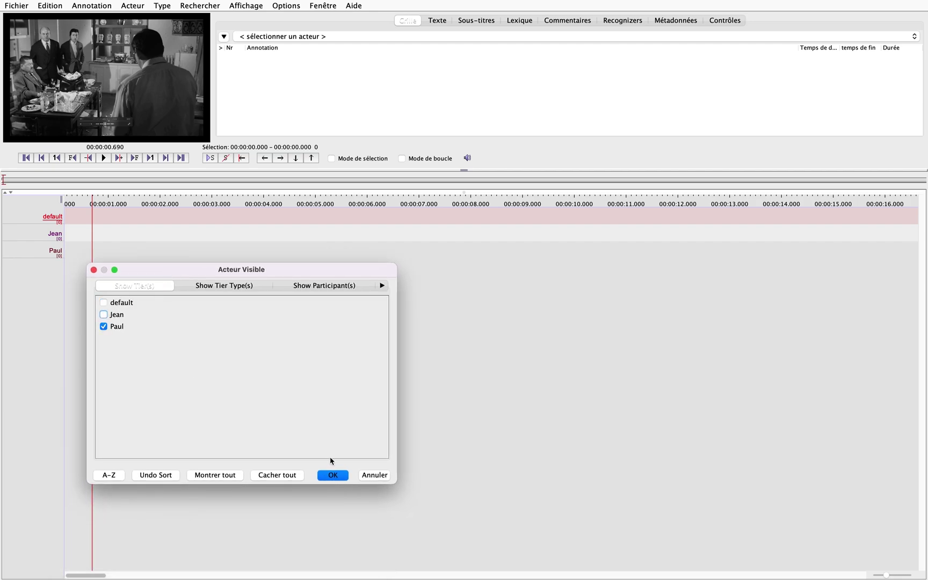
left_click(333, 475)
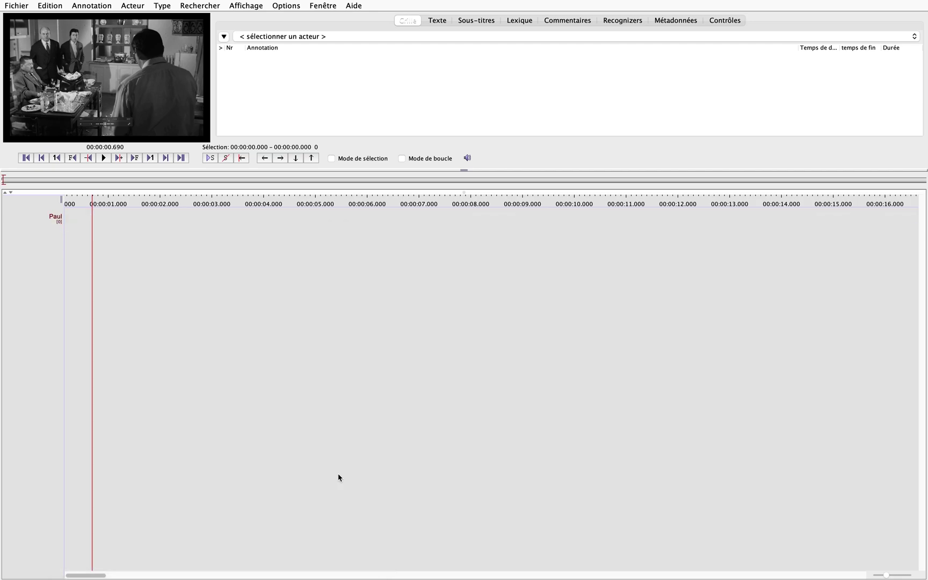
Make the default tier and the first speaker's tier visible again in the timeline
right_click(37, 220)
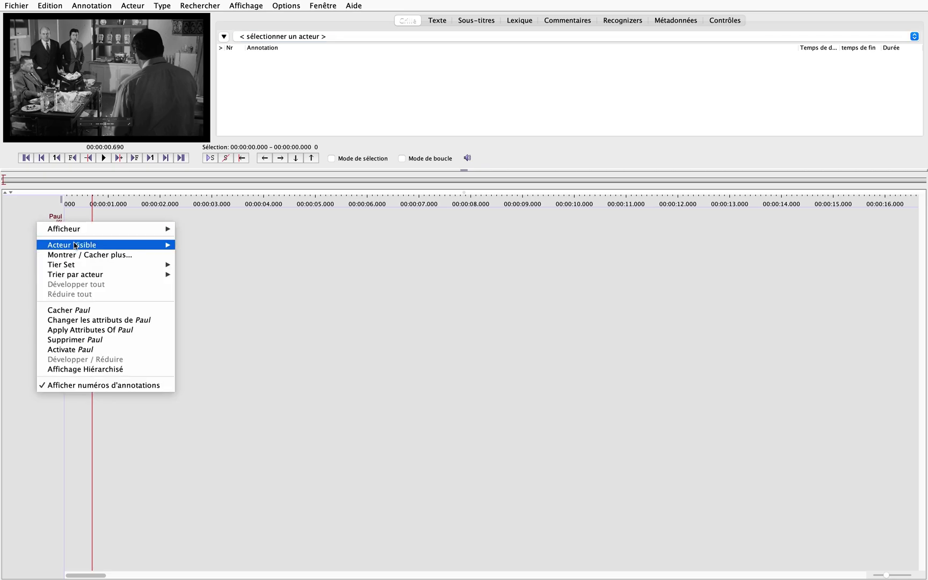
left_click(154, 255)
left_click(82, 399)
left_click(81, 410)
left_click(312, 565)
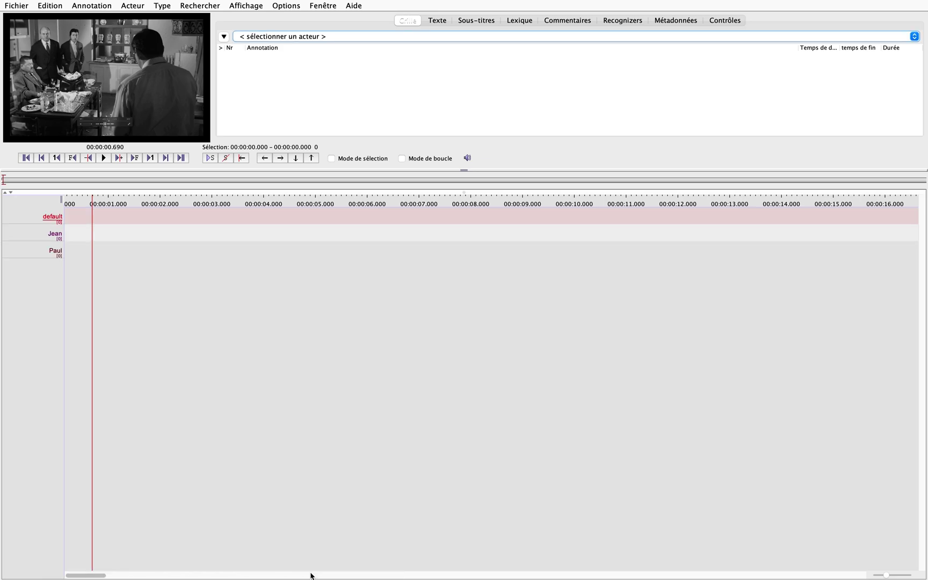
Toggle the visibility of the first speaker's tier alone, hiding it and showing it again
right_click(39, 240)
mouse_move(66, 267)
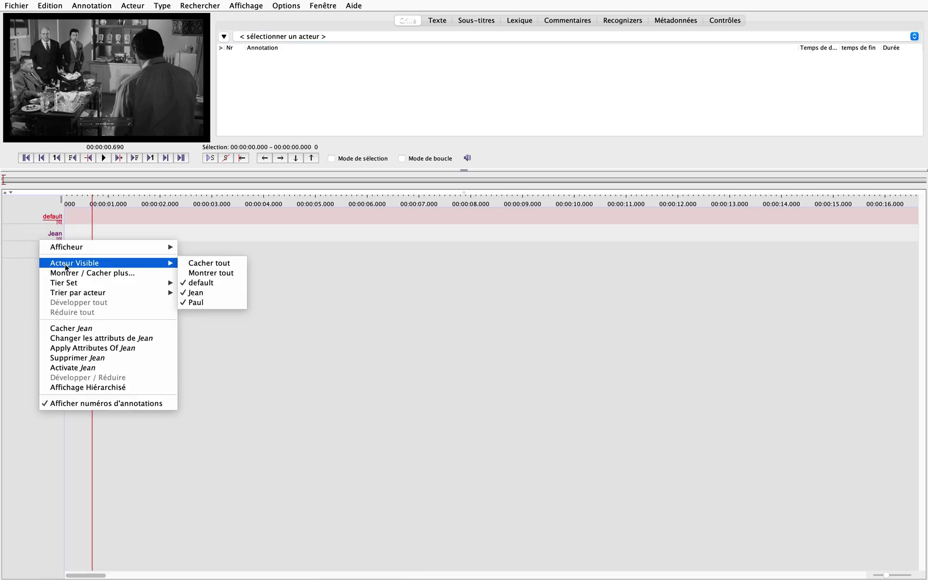
left_click(198, 292)
right_click(44, 237)
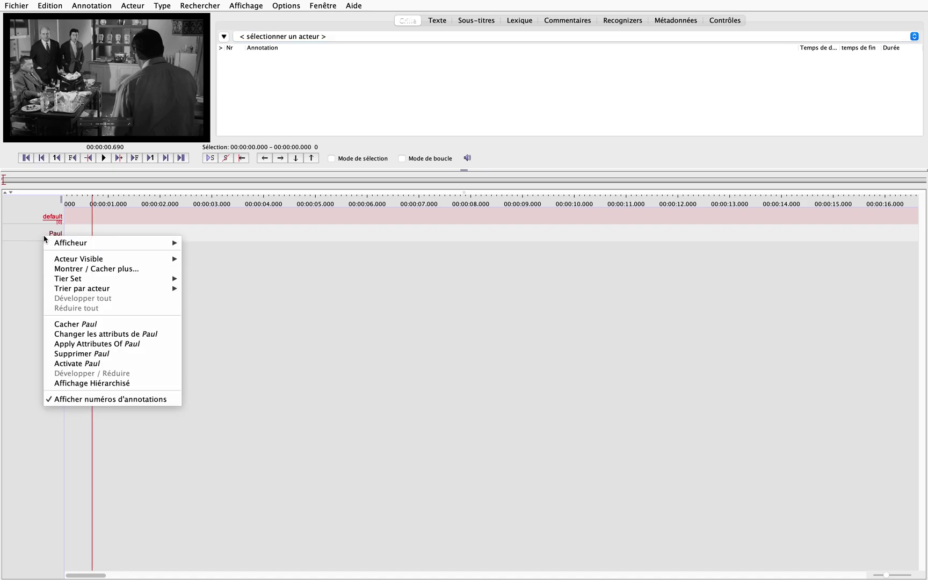
mouse_move(171, 260)
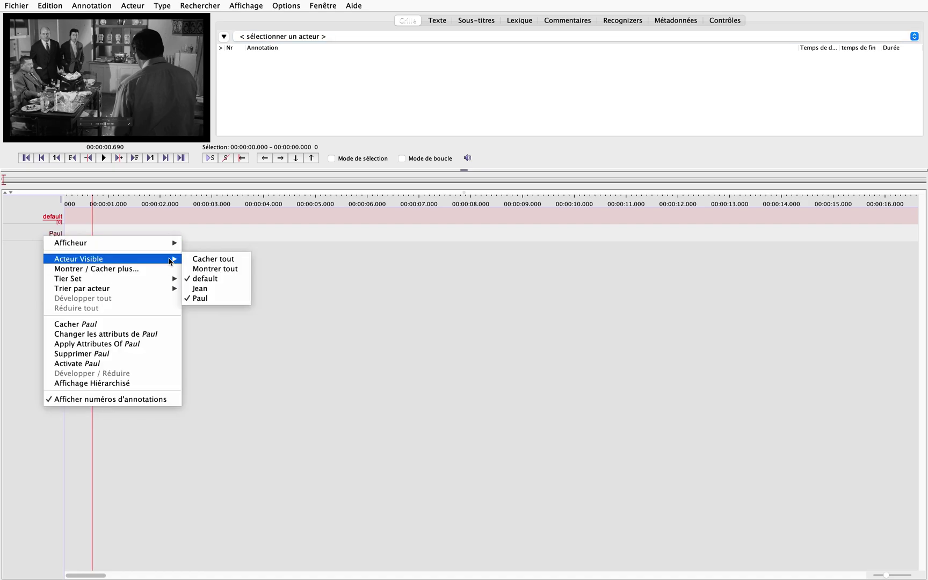
left_click(210, 287)
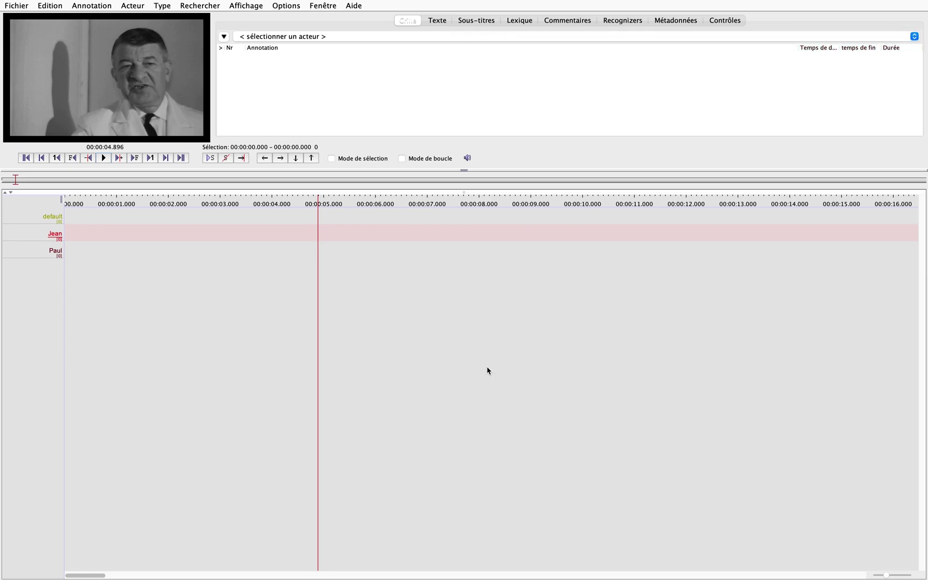
Play the video from about 4.9 s to about 7.4 s to locate the utterance
left_click(280, 8)
left_click(282, 8)
left_click(104, 158)
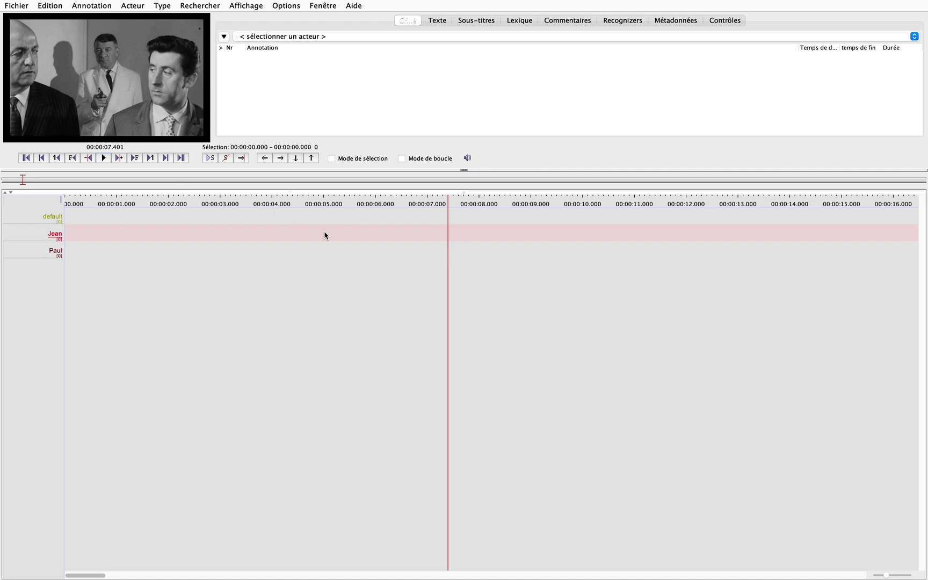
Annotate about 5.0 s to 7.2 s on the first speaker's tier with "Si ces messieurs veulent me les confier"
left_click_drag(324, 235, 438, 232)
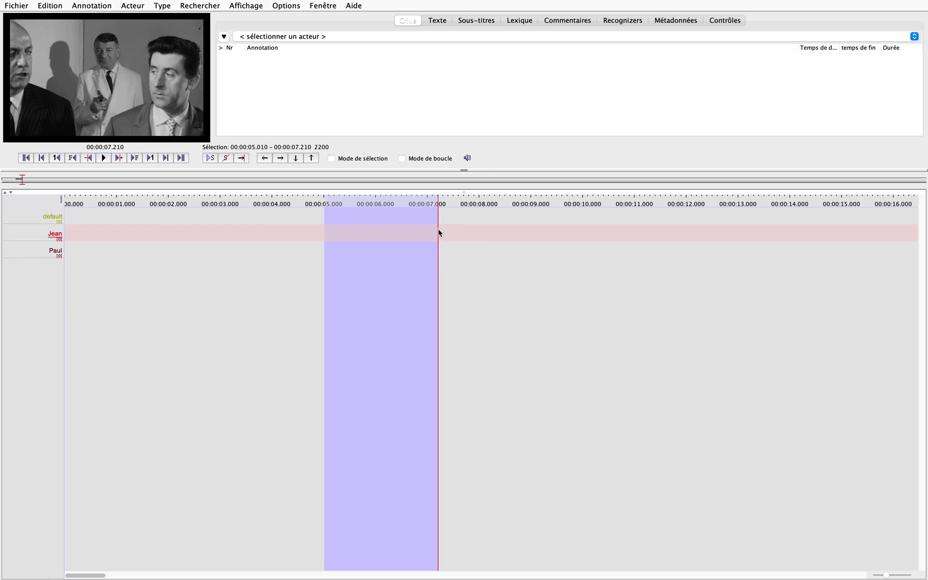
double_click(341, 238)
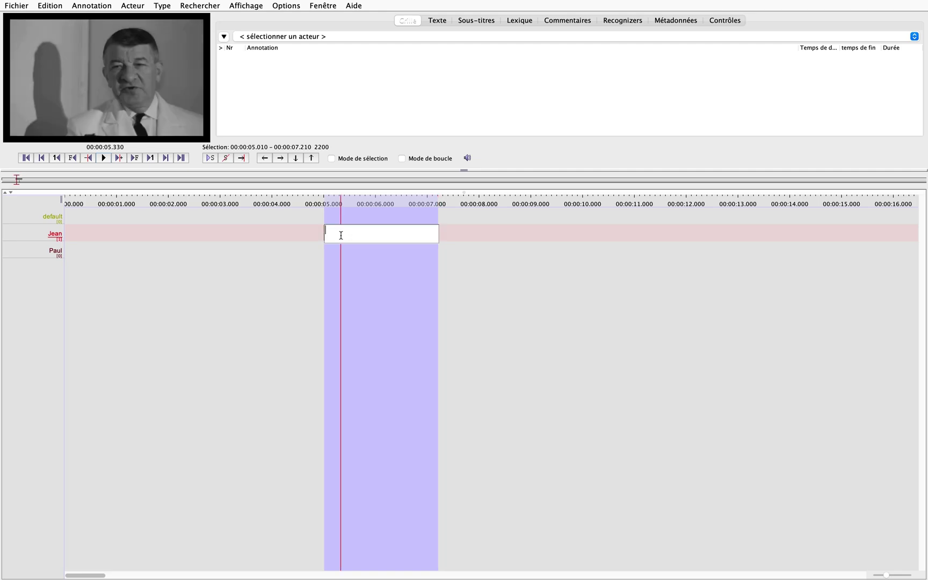
type("si ces messieurs veulent me les confier")
left_click(484, 251)
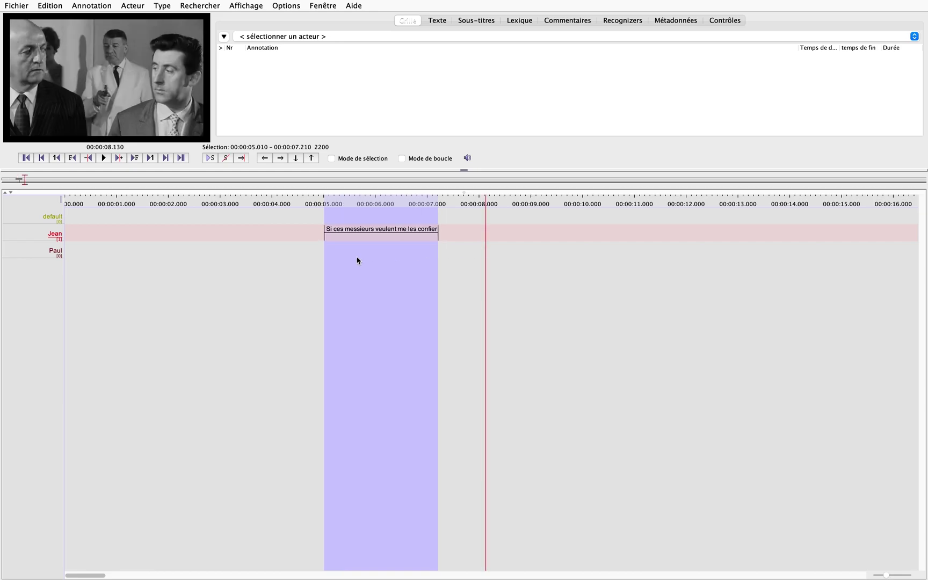
Play the video back from about 5 s to just past the annotation's end to check its timing
left_click(325, 215)
left_click(104, 158)
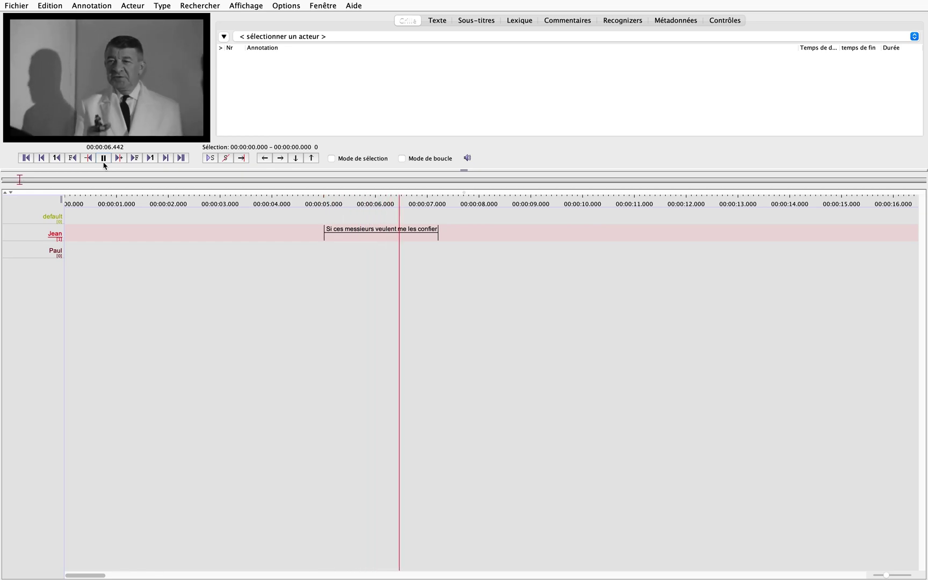
left_click(104, 159)
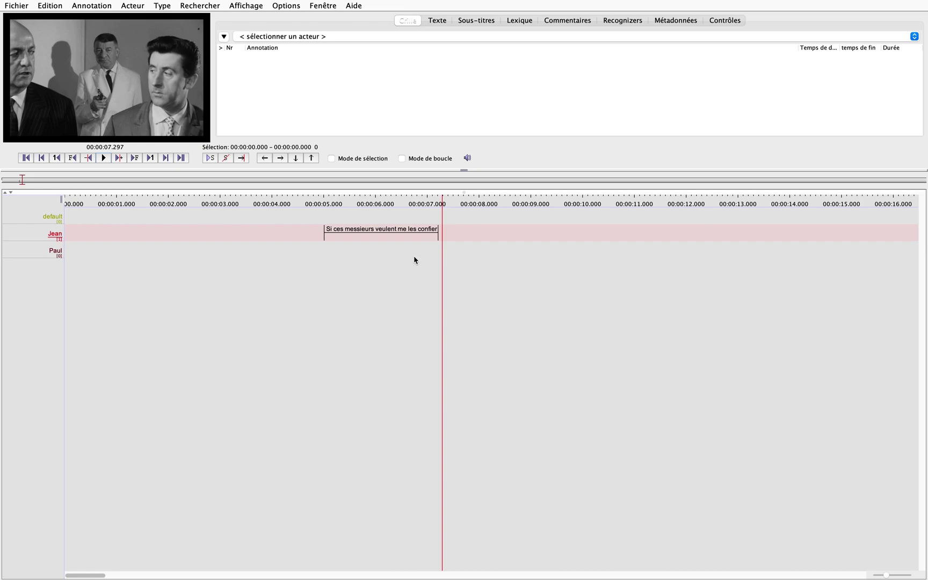
Play the video from about 7.3 s to 9.8 s to hear the next utterance, and return to about 7.3 s
left_click(103, 158)
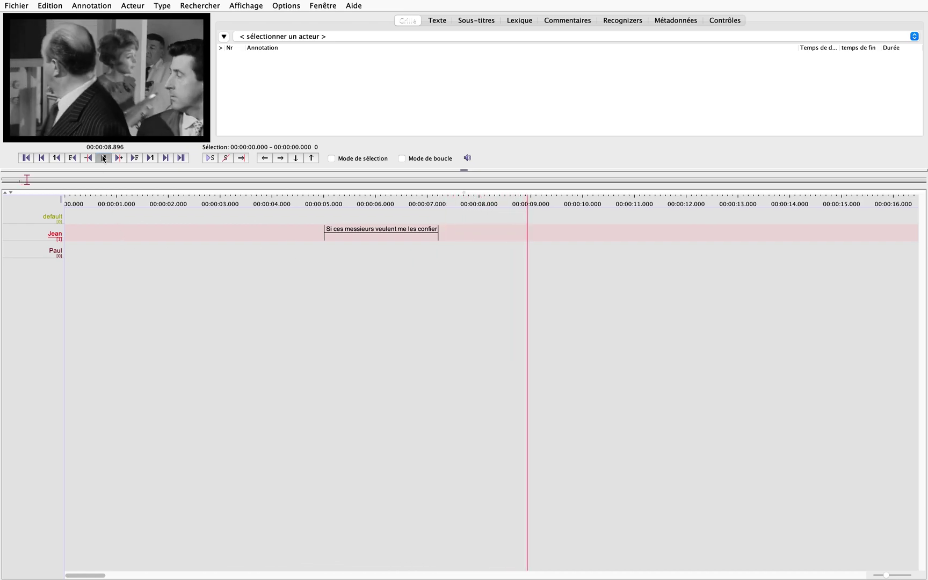
left_click(103, 158)
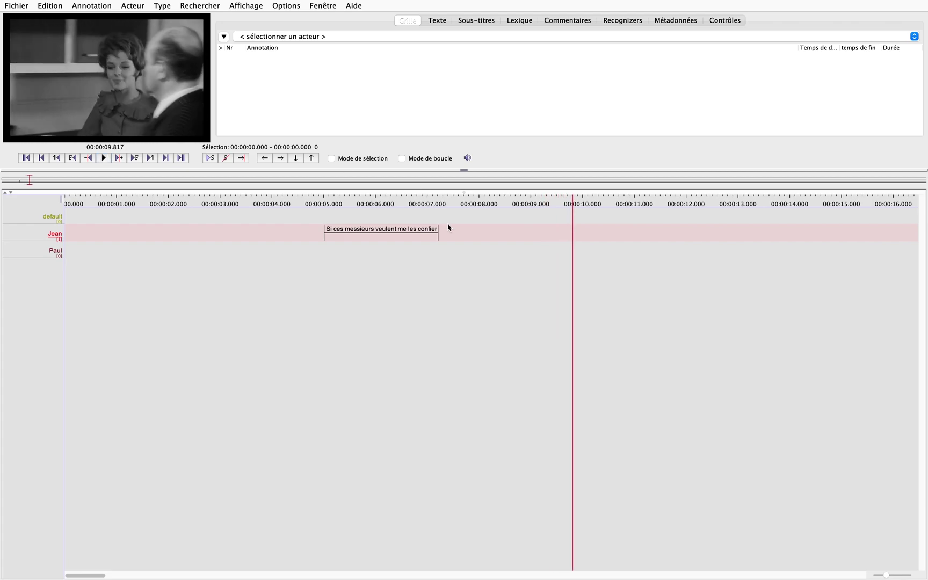
left_click(443, 251)
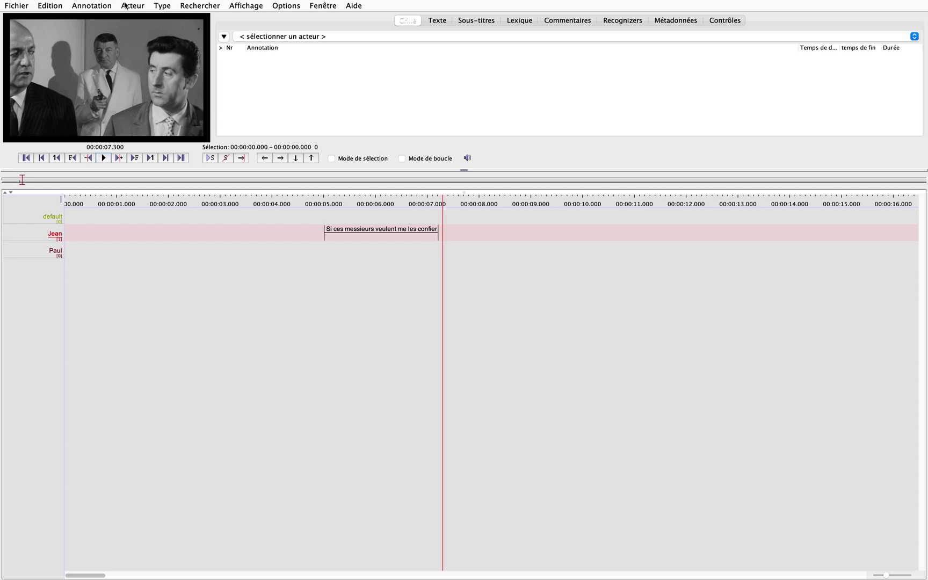
Add a third speaker's tier under the speaker's first name, with tier type default-lt and no parent tier
left_click(131, 6)
left_click(140, 17)
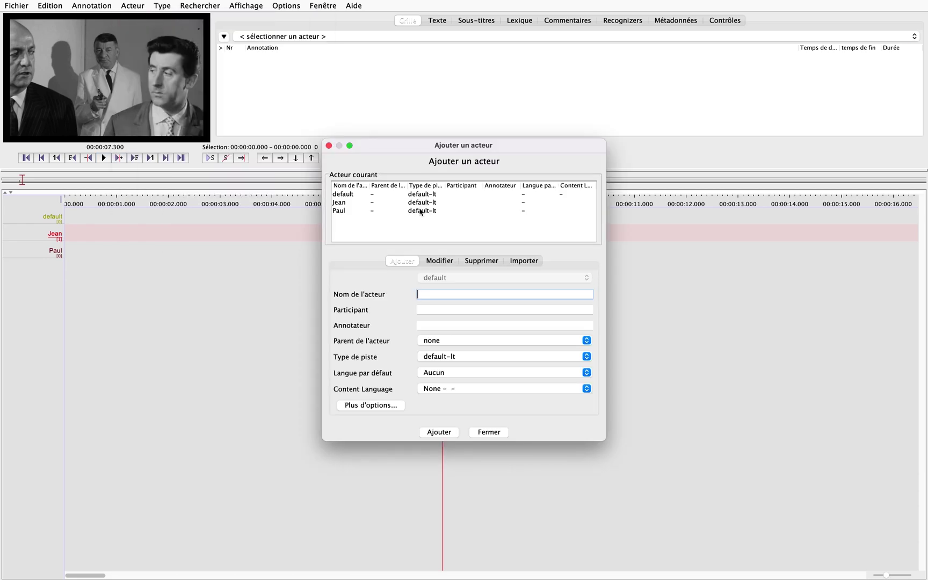
type("Patricia")
left_click(454, 435)
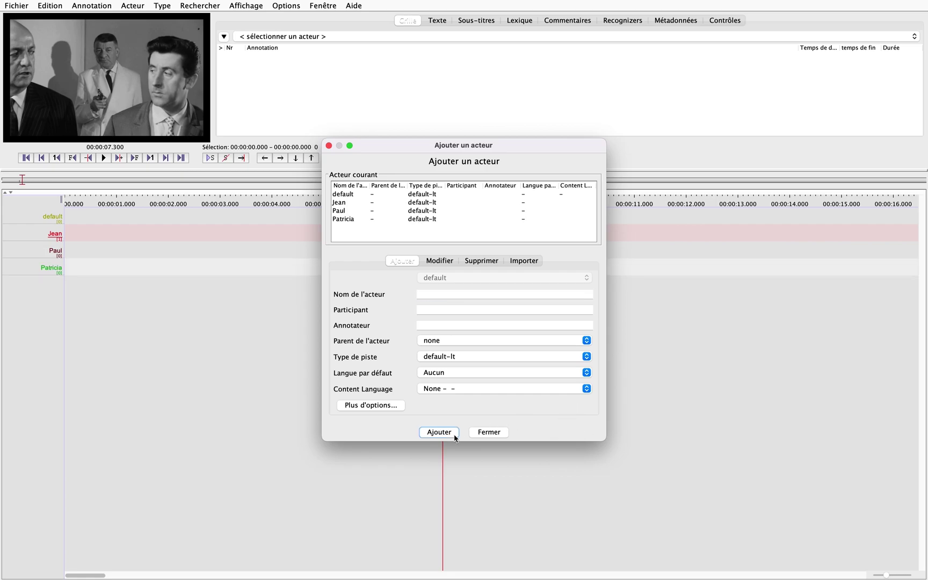
left_click(484, 432)
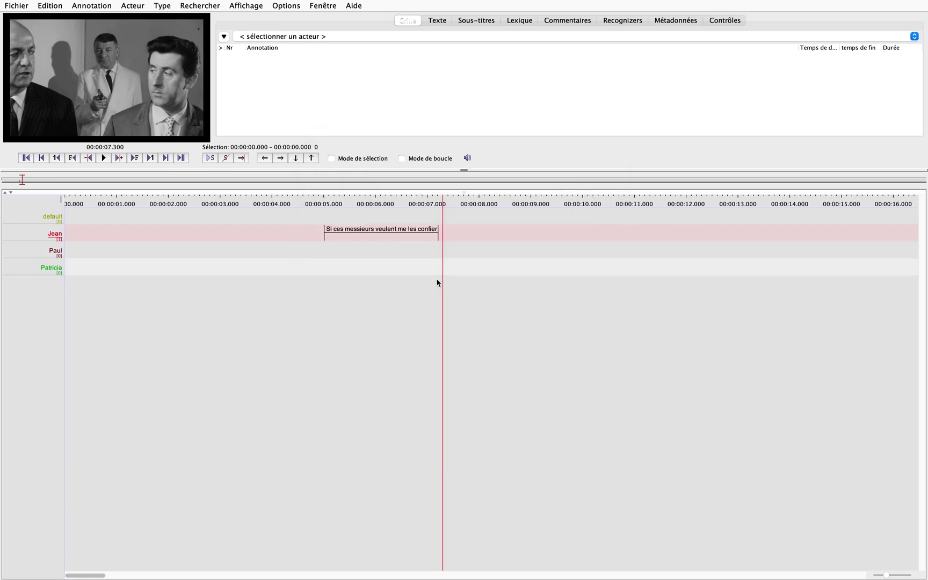
left_click_drag(440, 272, 552, 275)
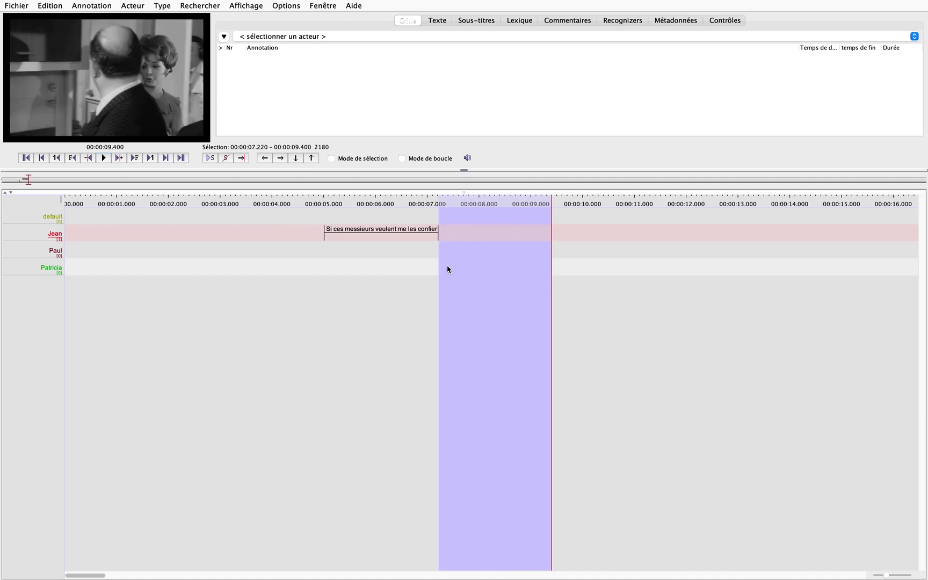
left_click(446, 269)
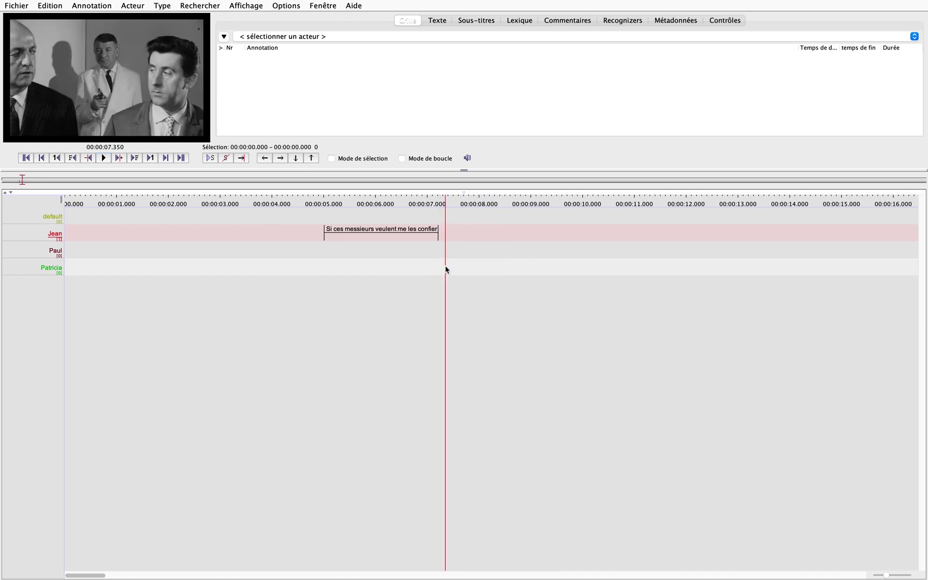
left_click_drag(440, 268, 520, 273)
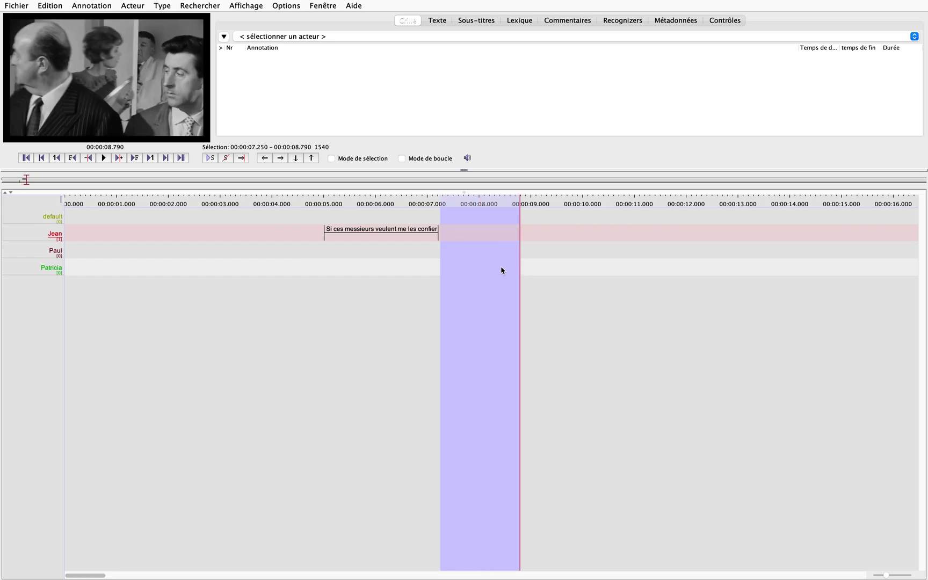
left_click(479, 267)
Annotate about 7.2 s to 8.9 s on the third speaker's tier with "Mettre la replique" followed by the speaker's first name
left_click_drag(437, 267, 524, 273)
left_click_drag(13, 267, 31, 321)
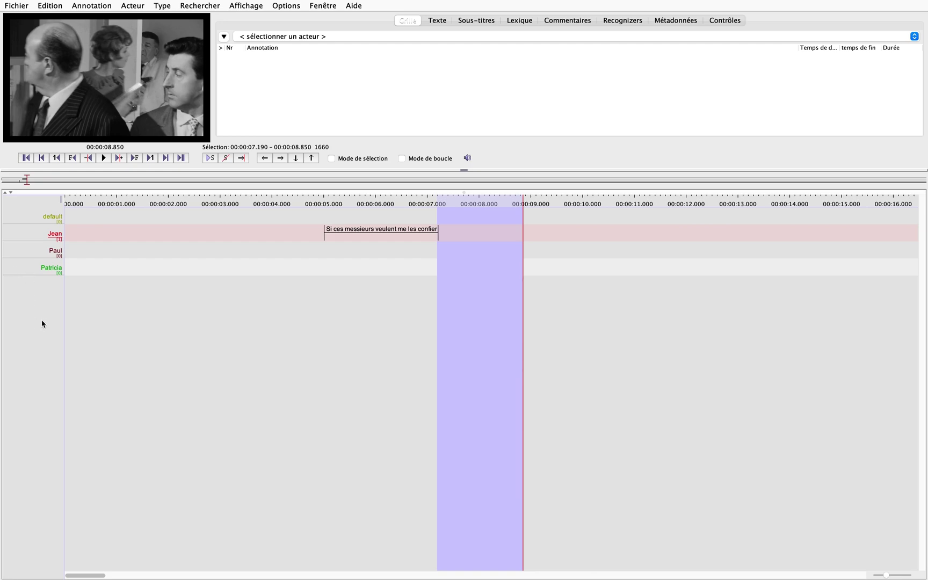
left_click(31, 267)
double_click(453, 271)
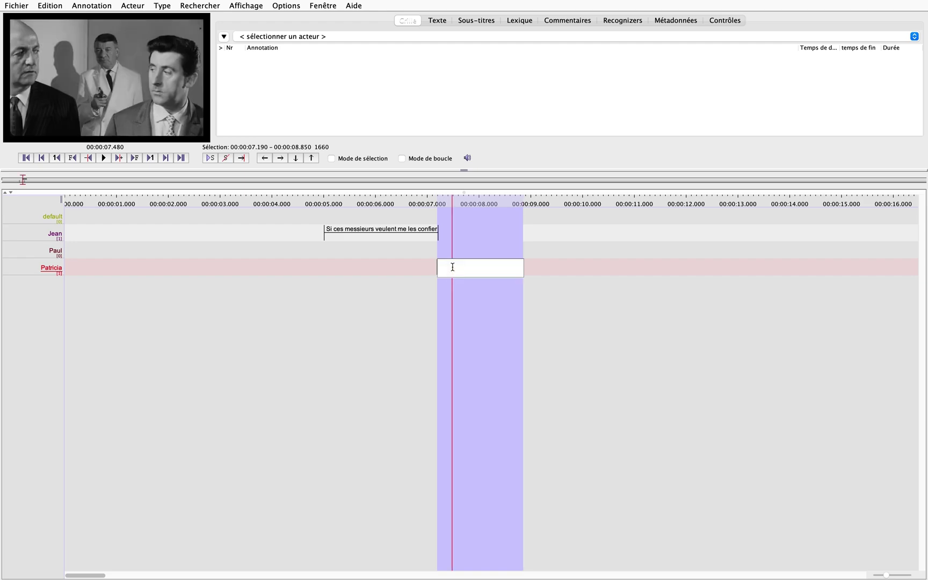
type("Mettre la replique Patricia")
left_click(423, 282)
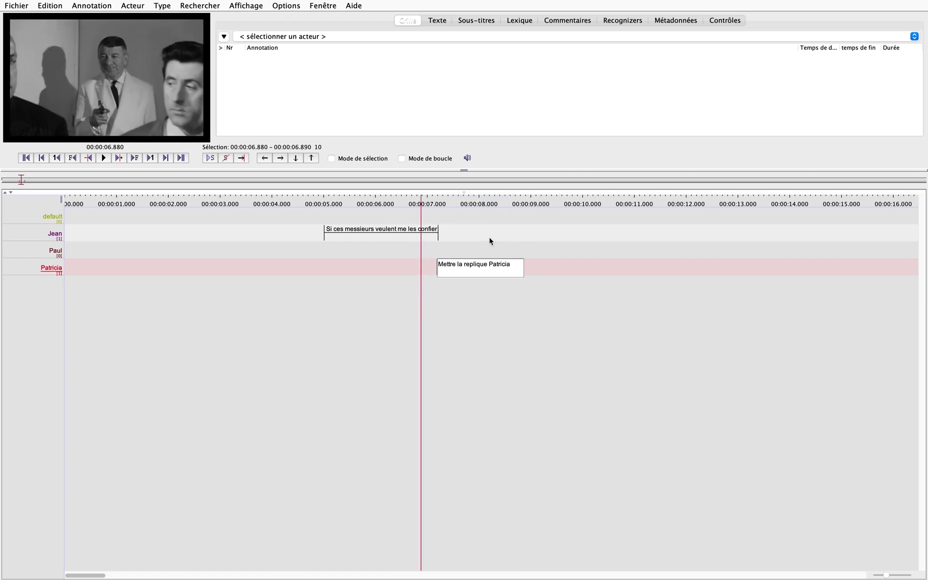
Try adding an annotation on the first speaker's tier over the same 7.2 s to 8.9 s span
double_click(489, 237)
left_click(492, 297)
left_click(553, 301)
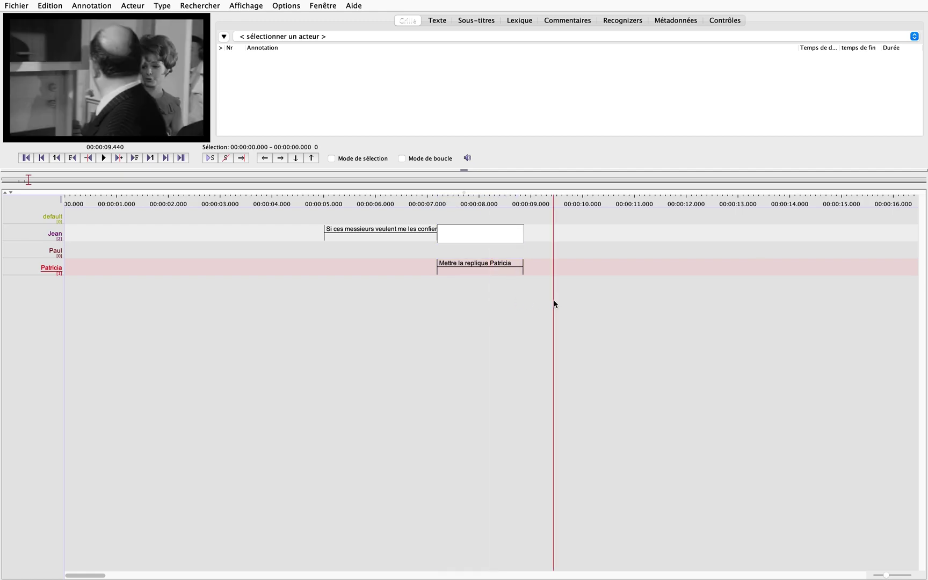
left_click(535, 237)
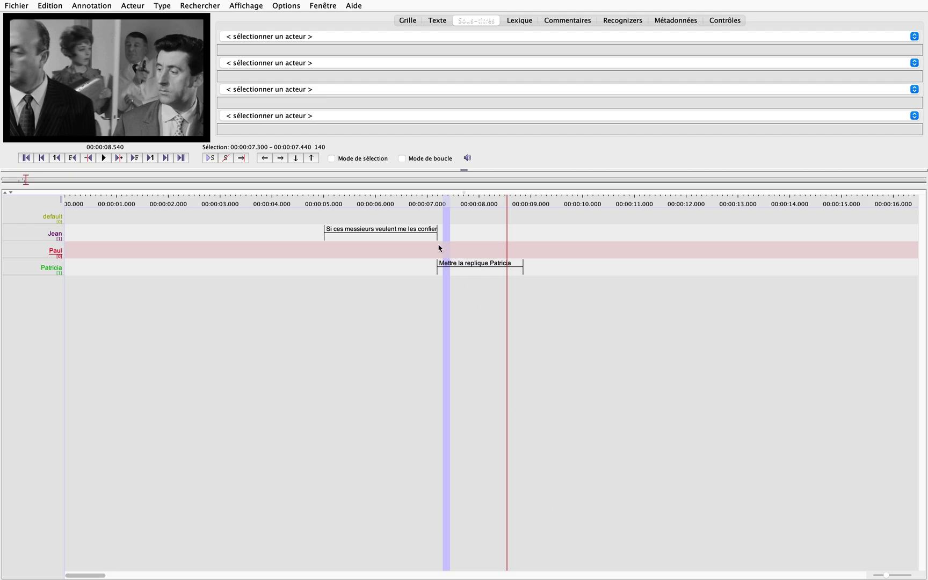
Annotate about 7.7 s to 8.8 s on the second speaker's tier with the speaker's first name followed by "parle"
left_click_drag(463, 257, 519, 252)
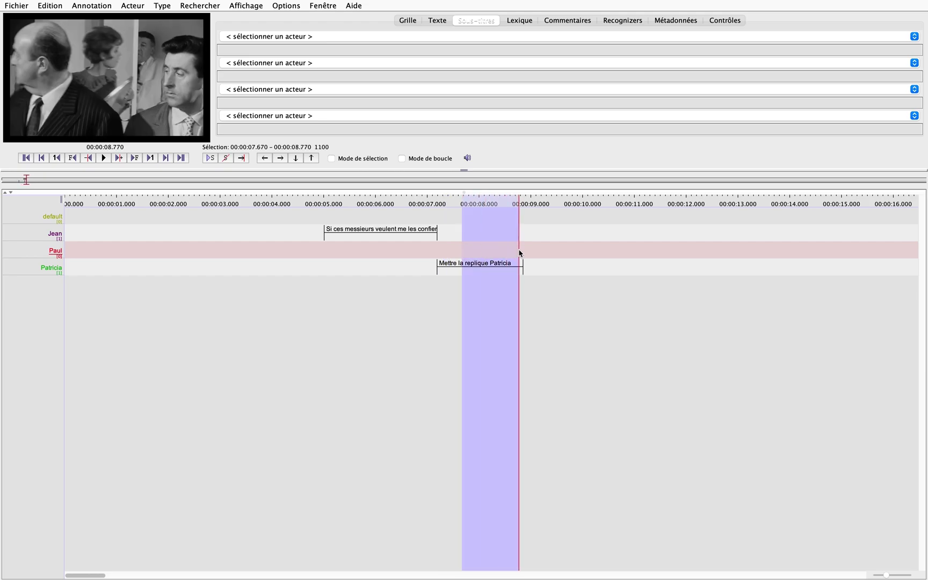
double_click(481, 256)
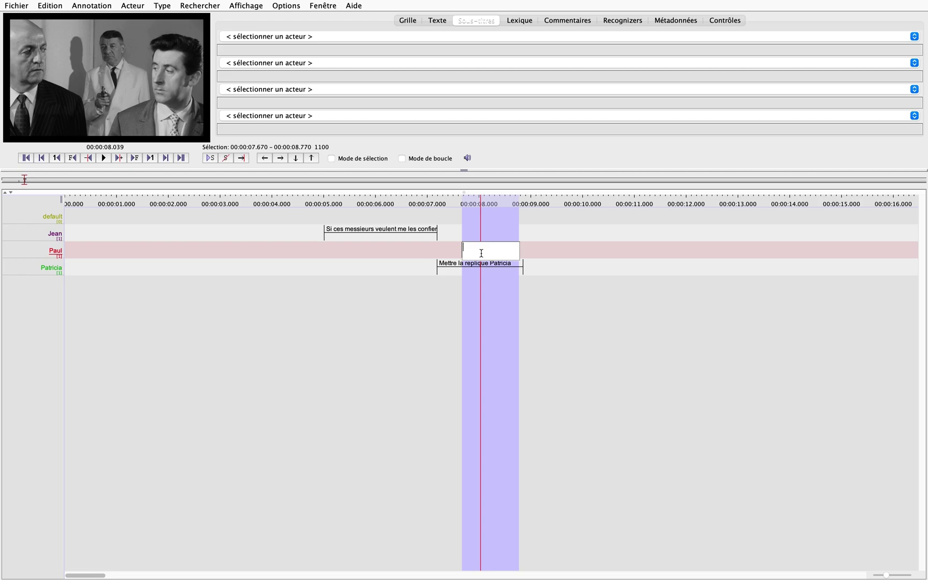
type("Paul parle")
key("Return")
left_click(534, 279)
left_click(493, 253)
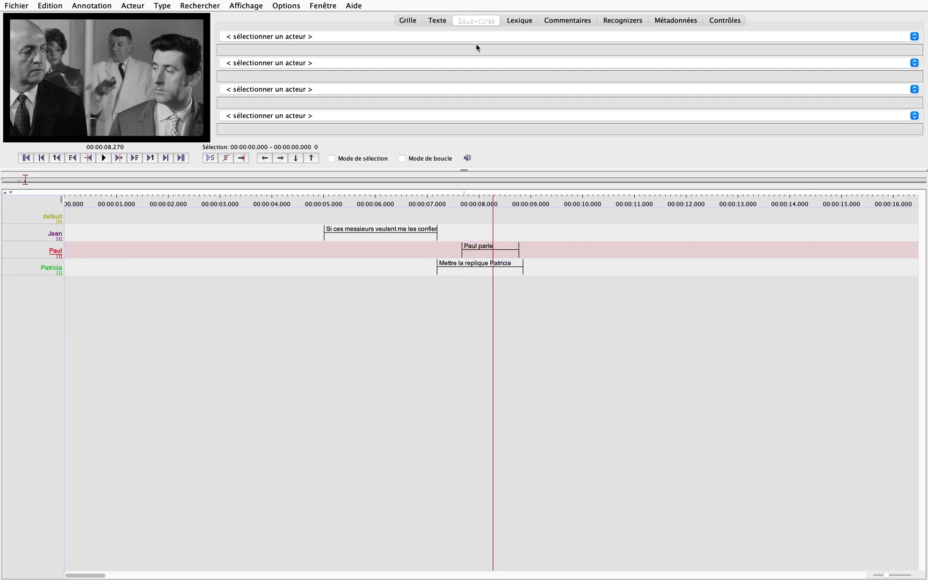
Set the subtitle viewer's first, third and fourth lines to the third, second and first speakers' tiers respectively
left_click(405, 21)
left_click(438, 21)
left_click(468, 21)
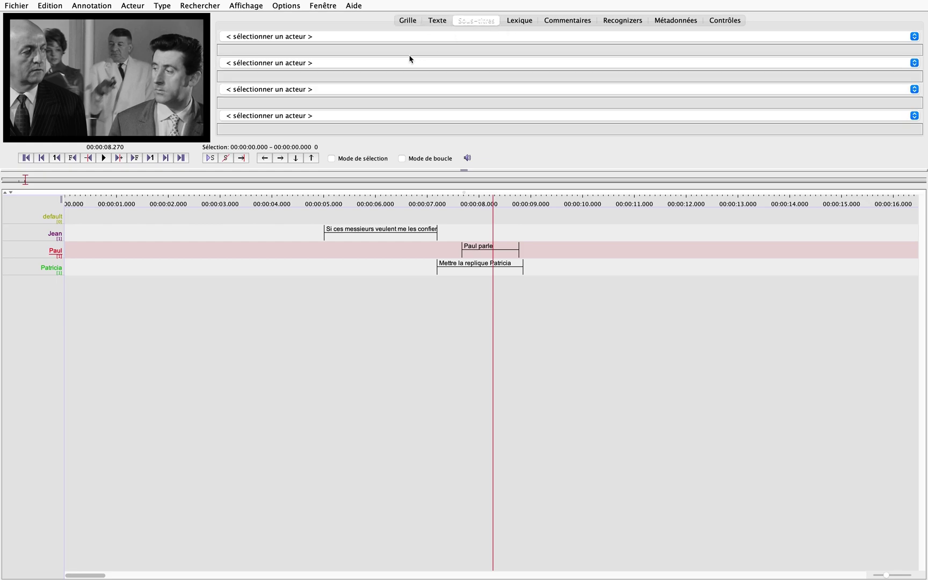
left_click(383, 40)
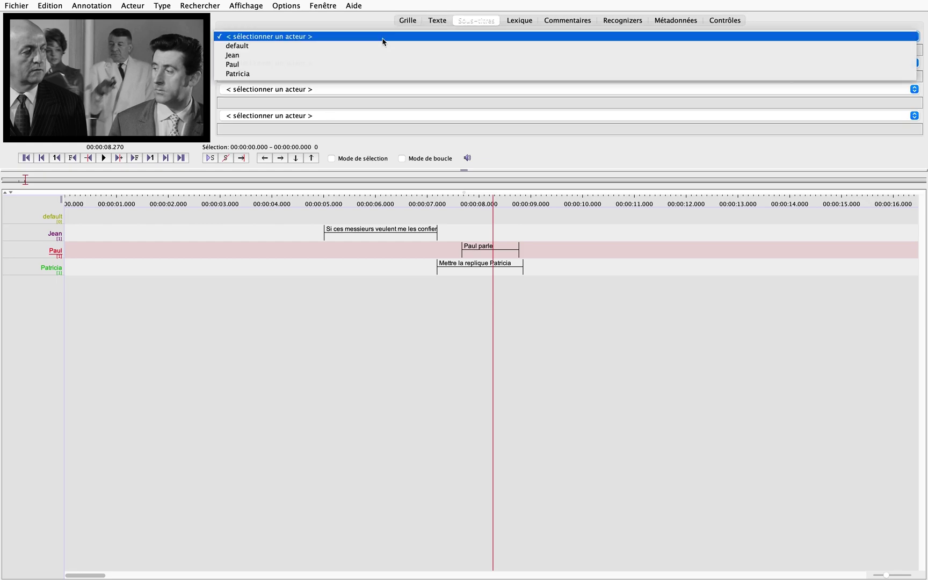
left_click(364, 74)
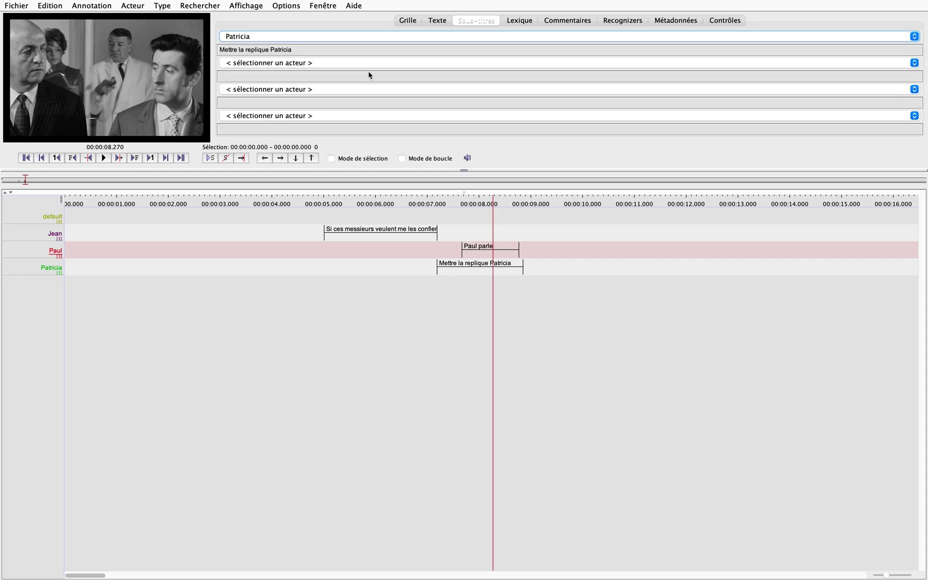
left_click(366, 89)
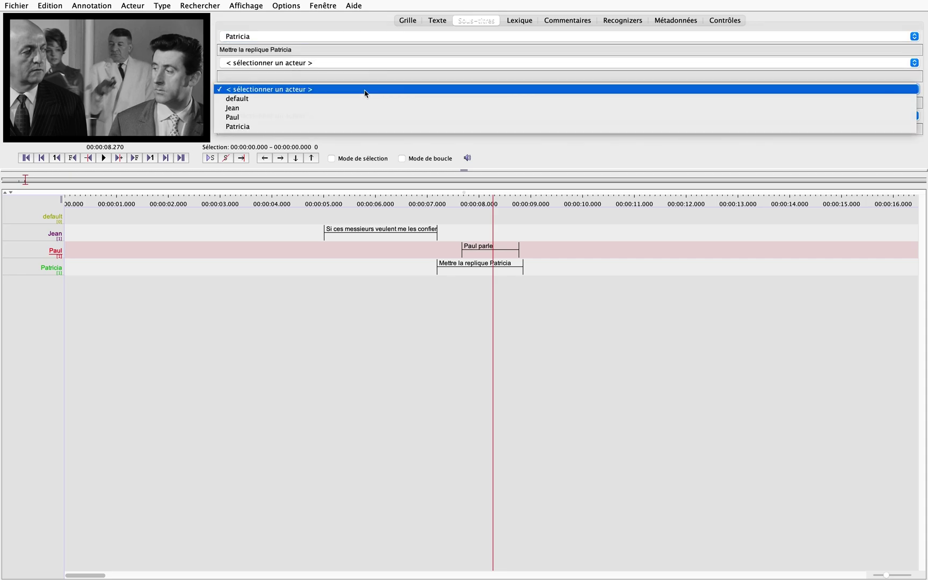
left_click(350, 118)
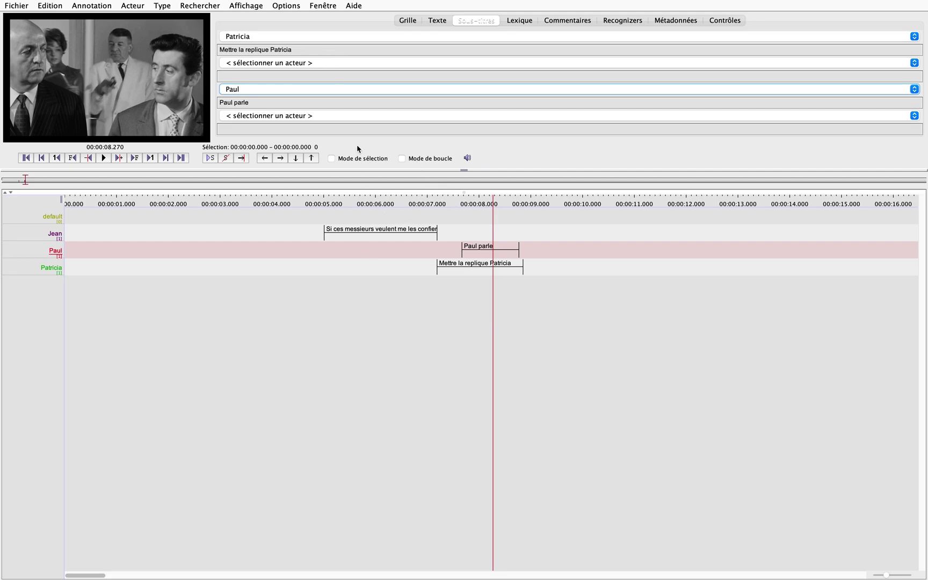
left_click(301, 119)
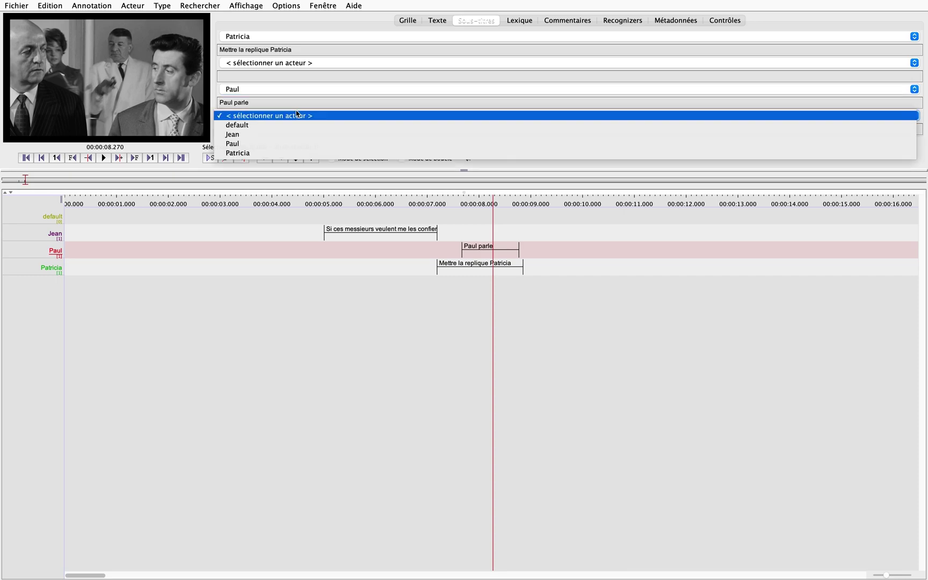
left_click(273, 134)
Check the subtitles at about 6.1 s within the first speaker's annotation and at about 7.9 s where the other two overlap
left_click(379, 215)
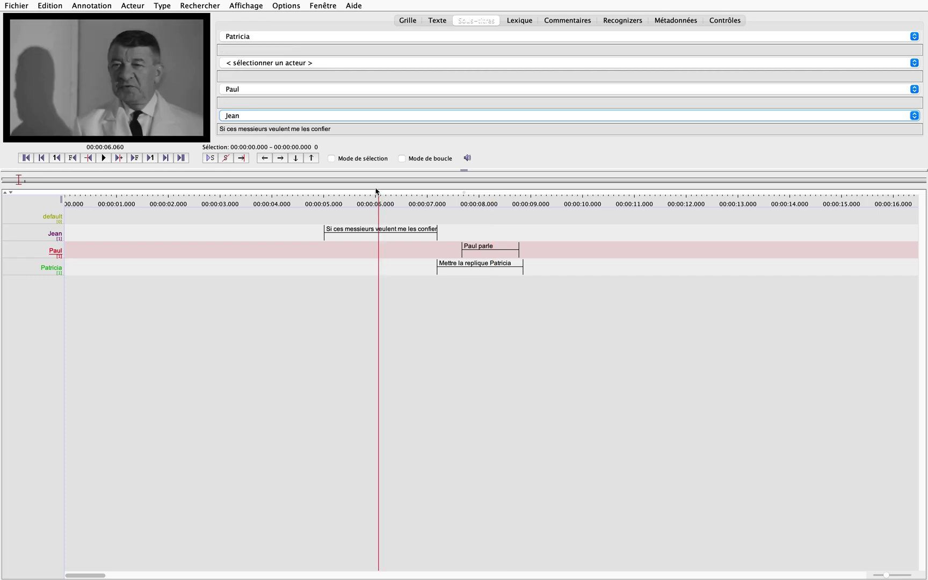
left_click(474, 232)
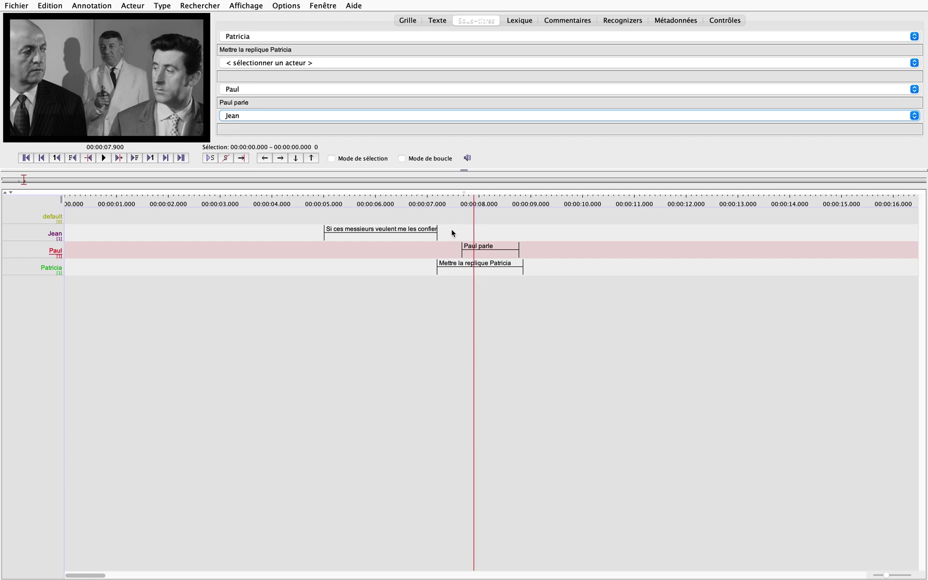
left_click(450, 232)
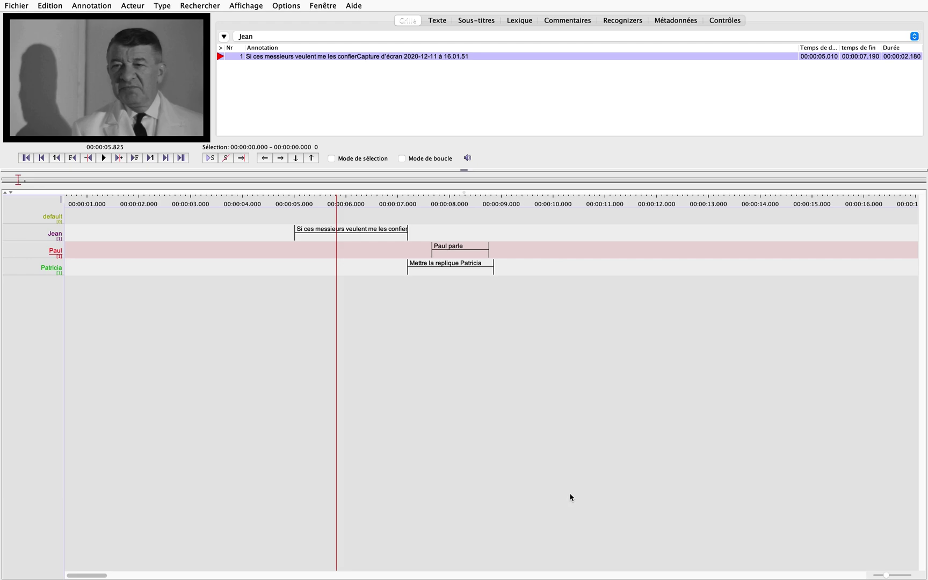
Annotate about 8.9 s to 10.2 s on the first speaker's tier with "Nouvelle annotation"
left_click_drag(494, 235, 567, 235)
double_click(525, 231)
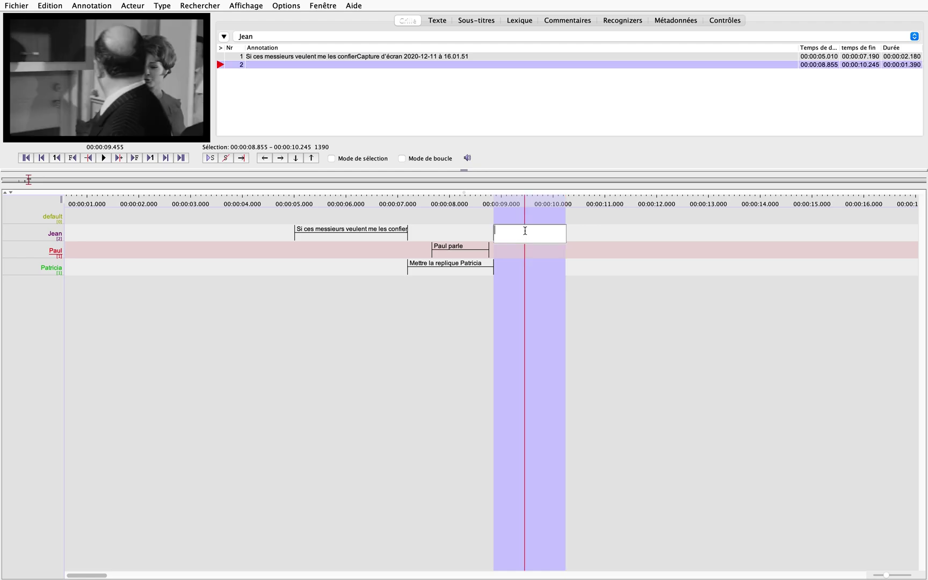
type("Nouvelle annotation")
left_click(620, 293)
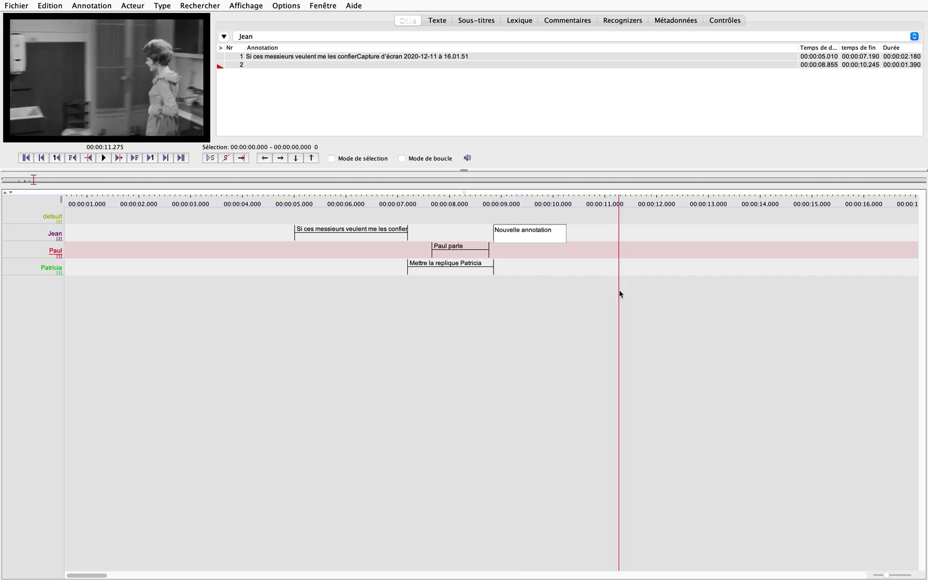
left_click(571, 238)
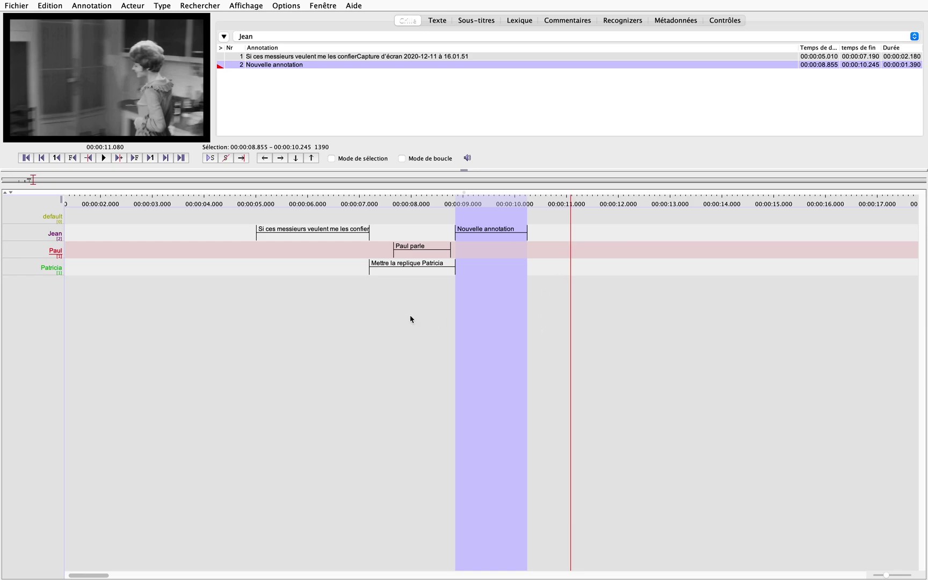
Examine the annotation grid for the third speaker's tier and for the second speaker's tier
left_click(330, 37)
left_click(329, 36)
left_click(330, 37)
left_click(329, 46)
left_click(329, 46)
left_click(329, 47)
left_click(338, 44)
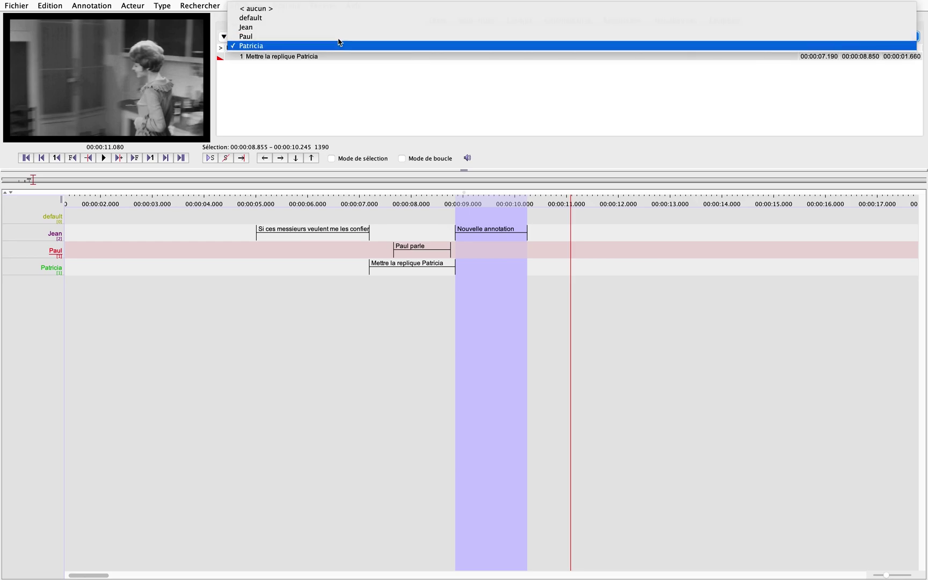
left_click(339, 36)
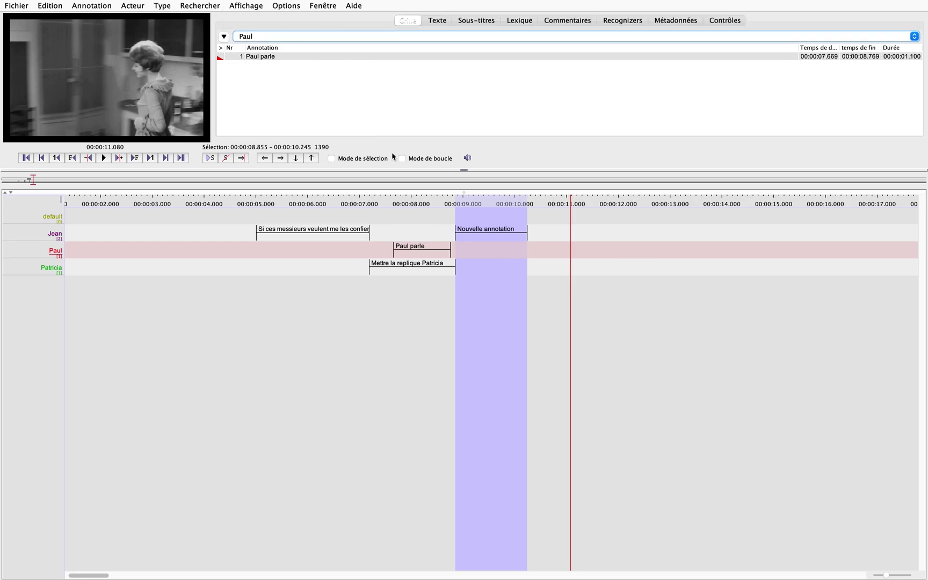
View the first speaker's tier as running text, locate its first annotation on the timeline, and move the playhead to about 8.3 s
left_click(438, 24)
left_click(384, 37)
left_click(374, 55)
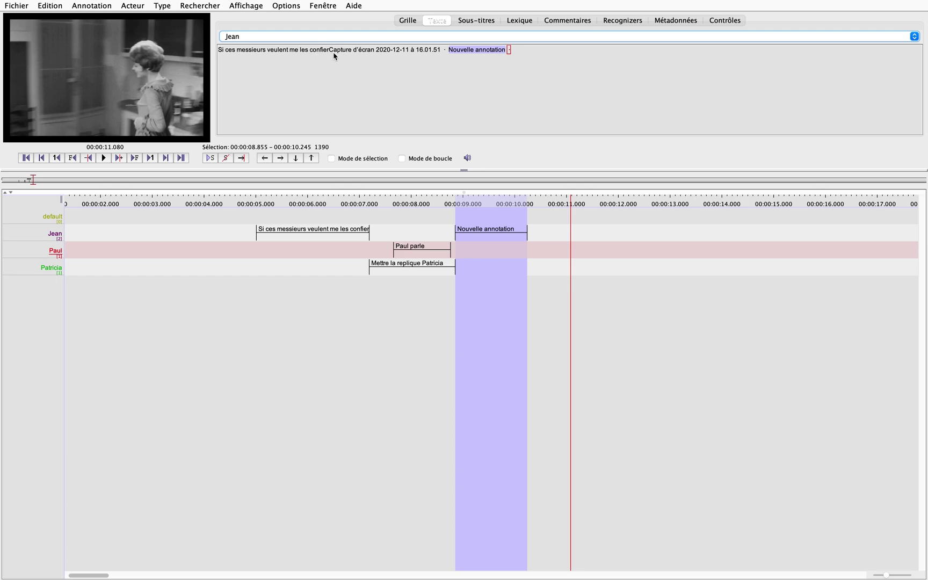
left_click(494, 62)
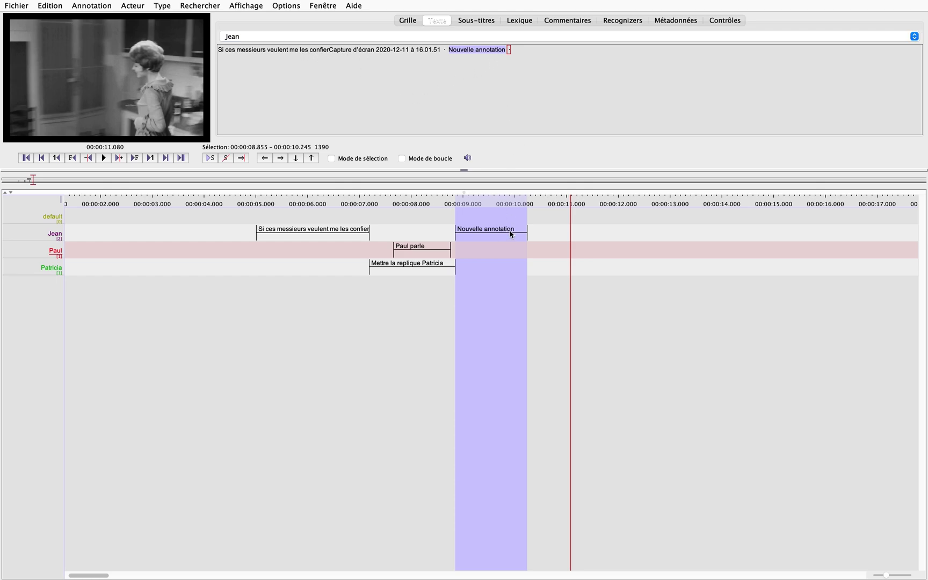
left_click(447, 51)
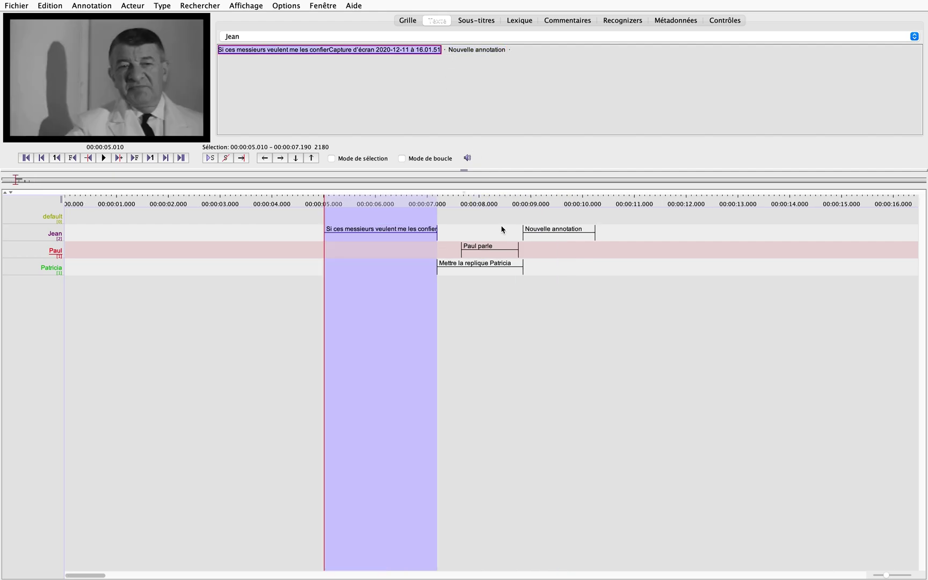
left_click(492, 234)
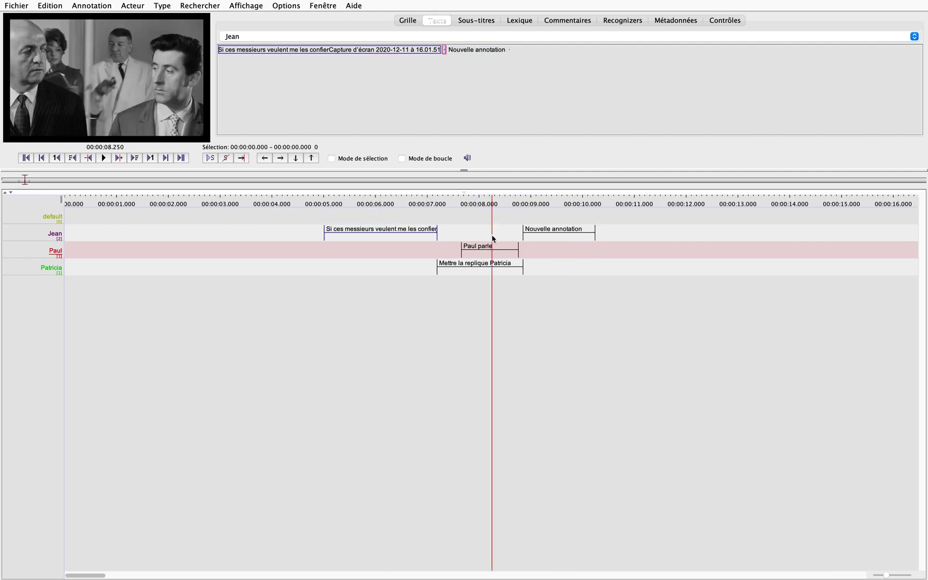
Copy the first speaker's first annotation and paste it onto the third speaker's tier at about 11 s
right_click(405, 234)
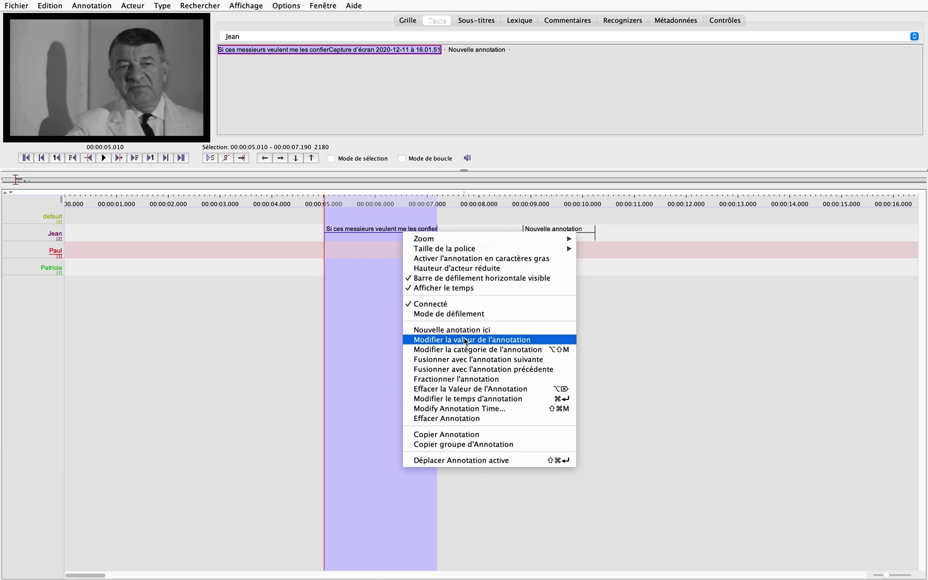
left_click(494, 434)
left_click(551, 304)
left_click(638, 236)
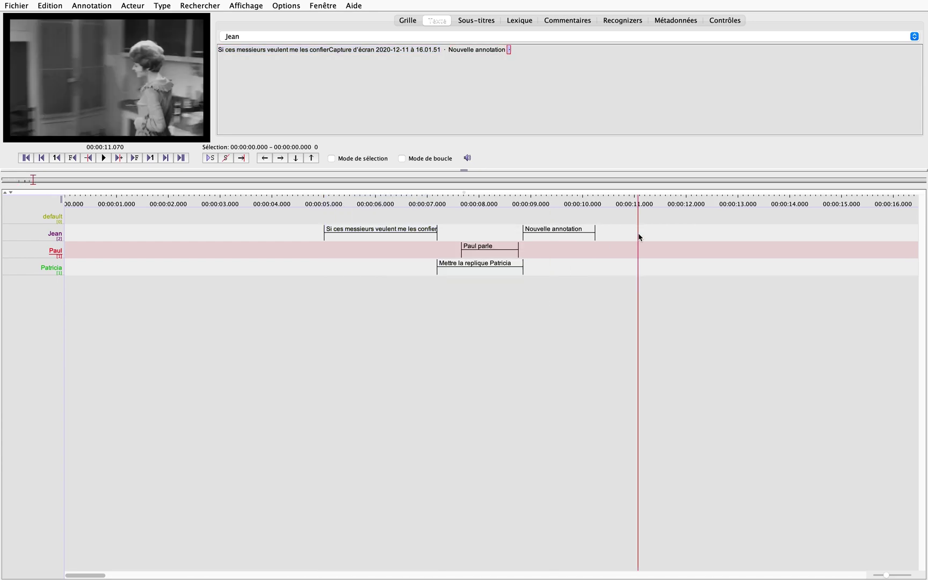
left_click(619, 267)
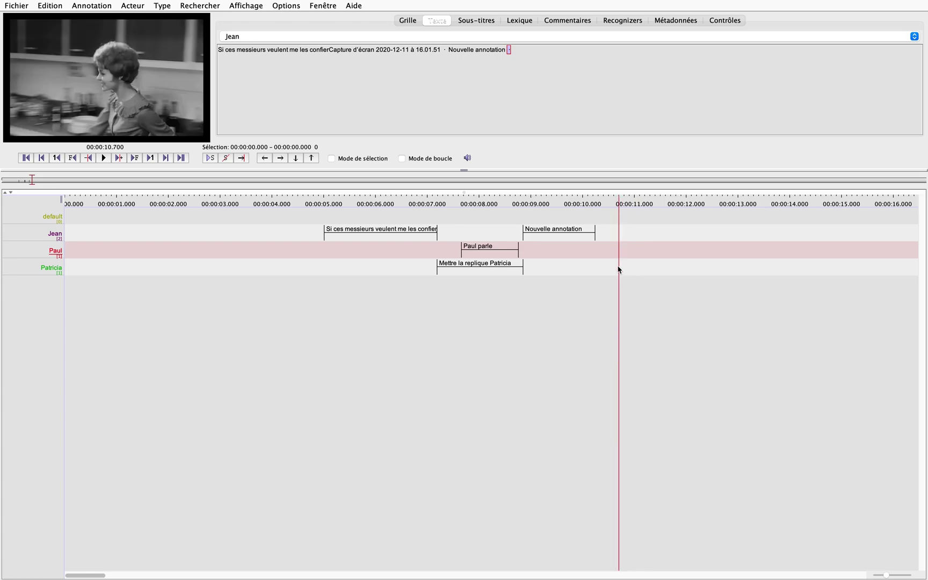
left_click(39, 270)
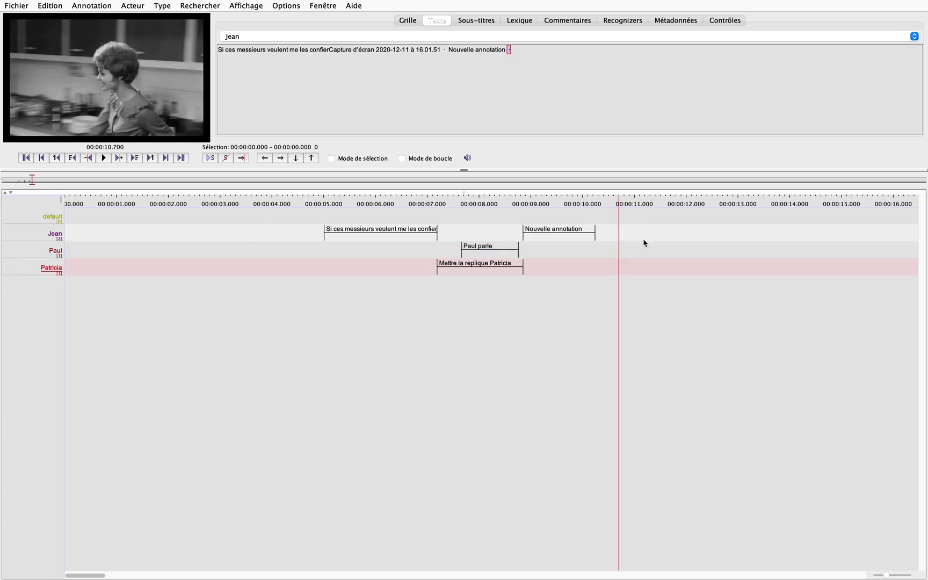
right_click(636, 269)
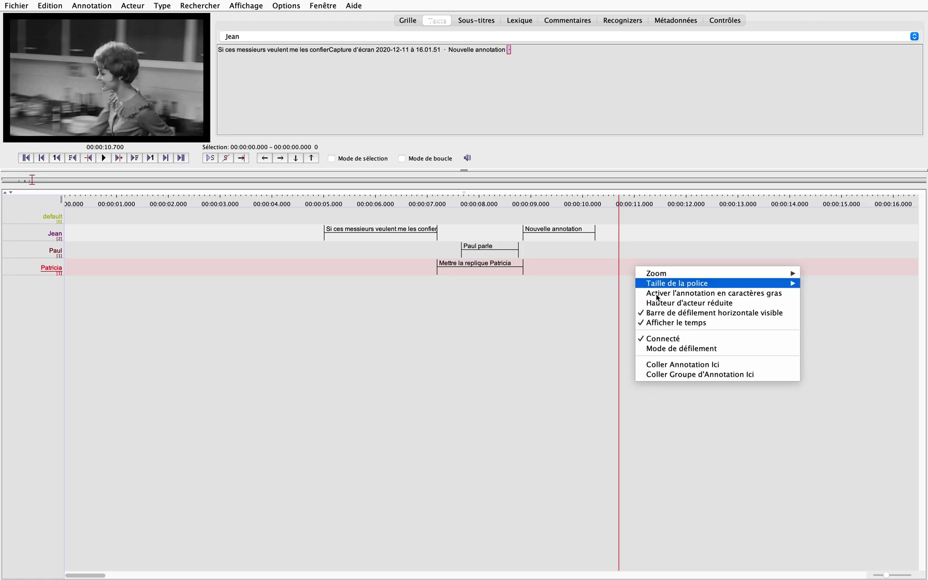
left_click(680, 365)
left_click(605, 340)
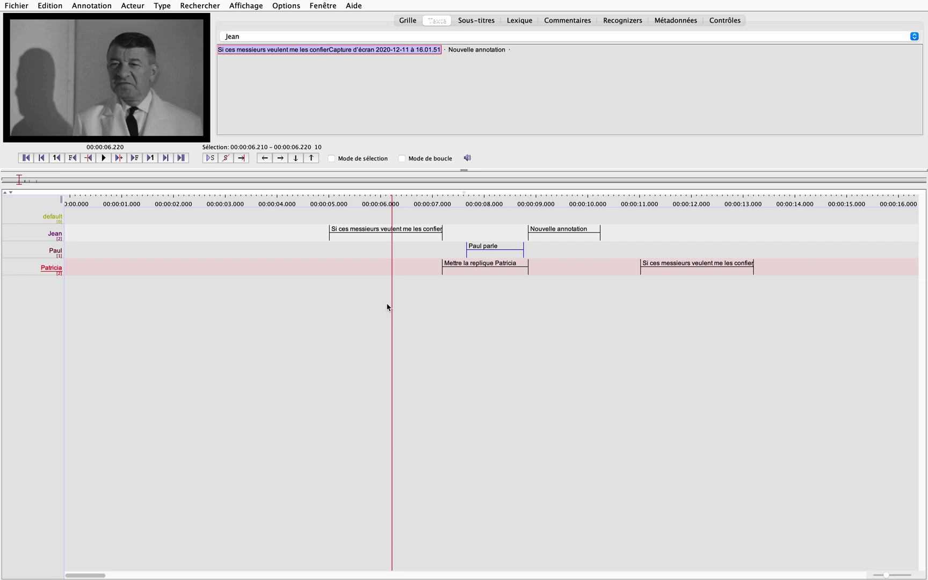
Clear the value of the pasted annotation on the third speaker's tier and delete that annotation
left_click(674, 269)
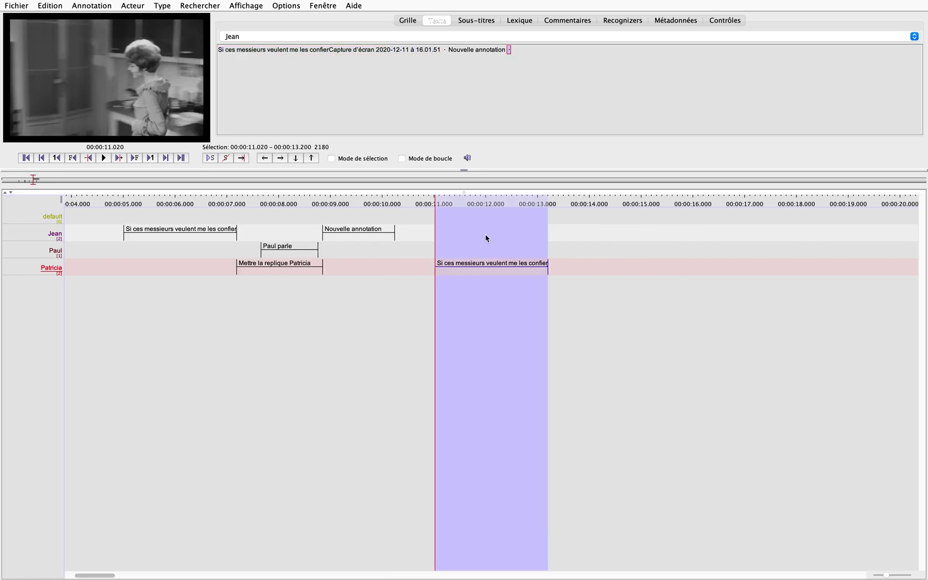
right_click(478, 267)
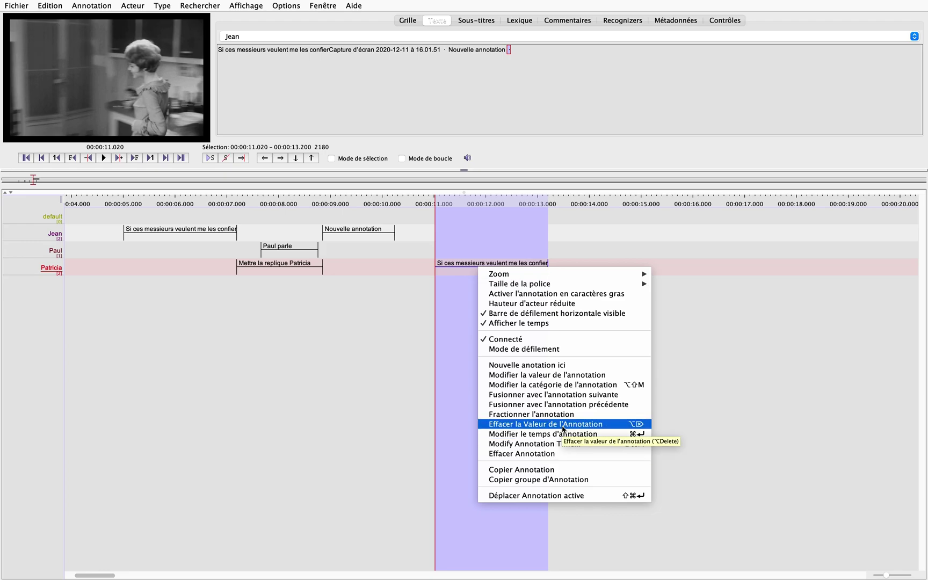
left_click(562, 424)
left_click(475, 268)
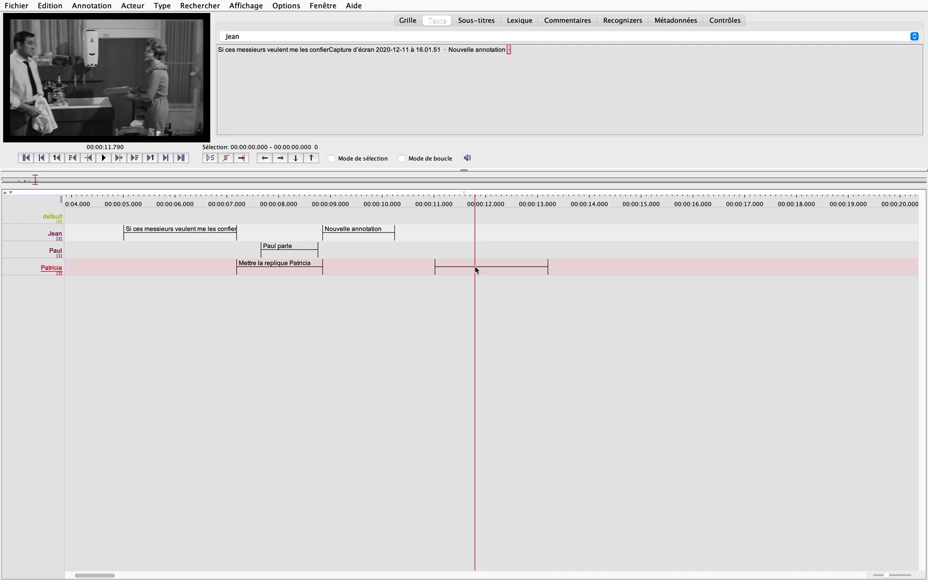
left_click(475, 268)
right_click(475, 269)
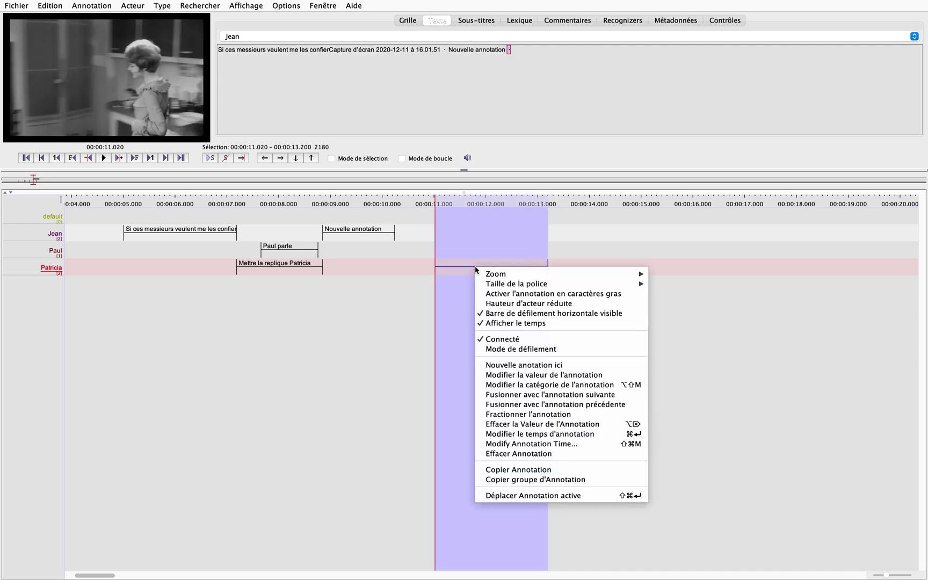
left_click(557, 454)
left_click(398, 298)
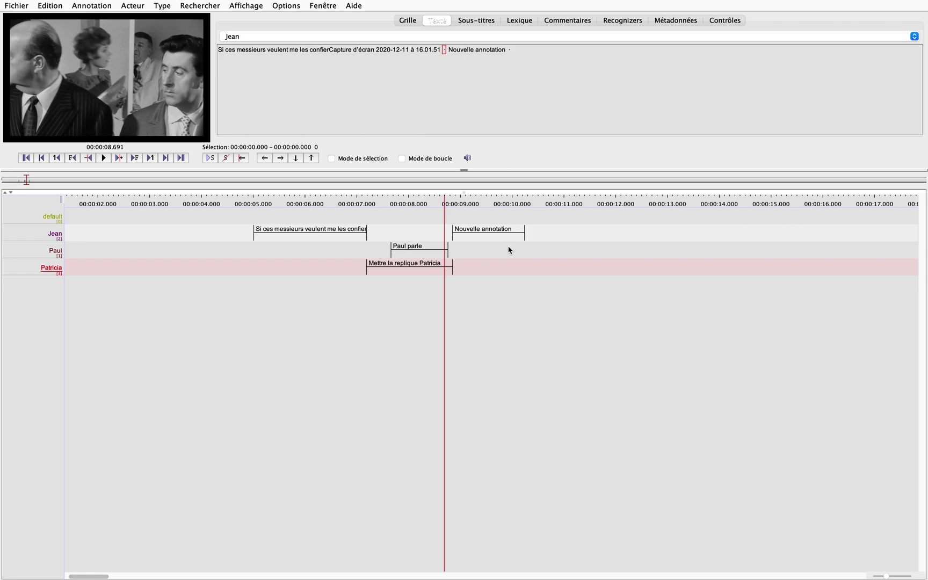
Set the playhead to about 10.3 s, switch to segmentation mode and review the segmentation options
left_click(526, 235)
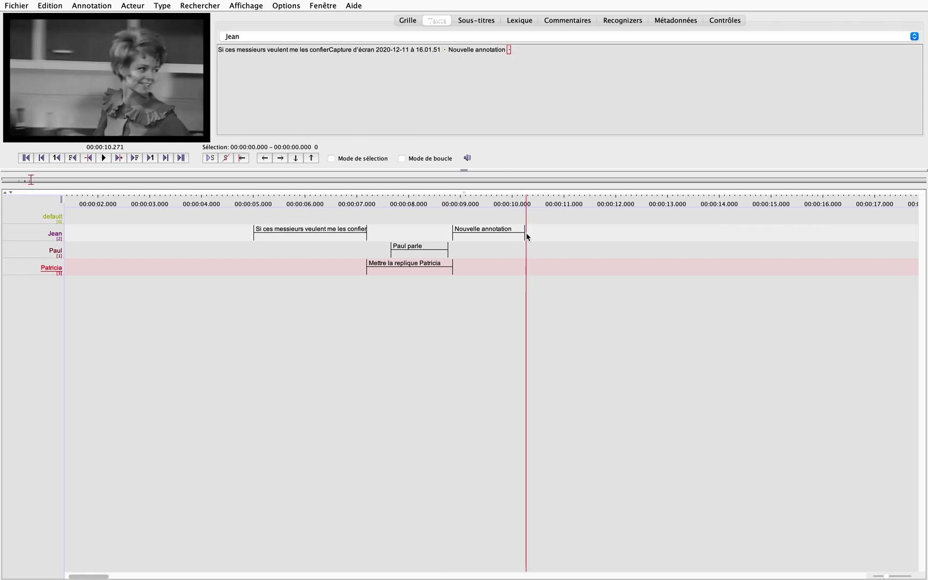
mouse_move(346, 2)
left_click(284, 6)
left_click(289, 64)
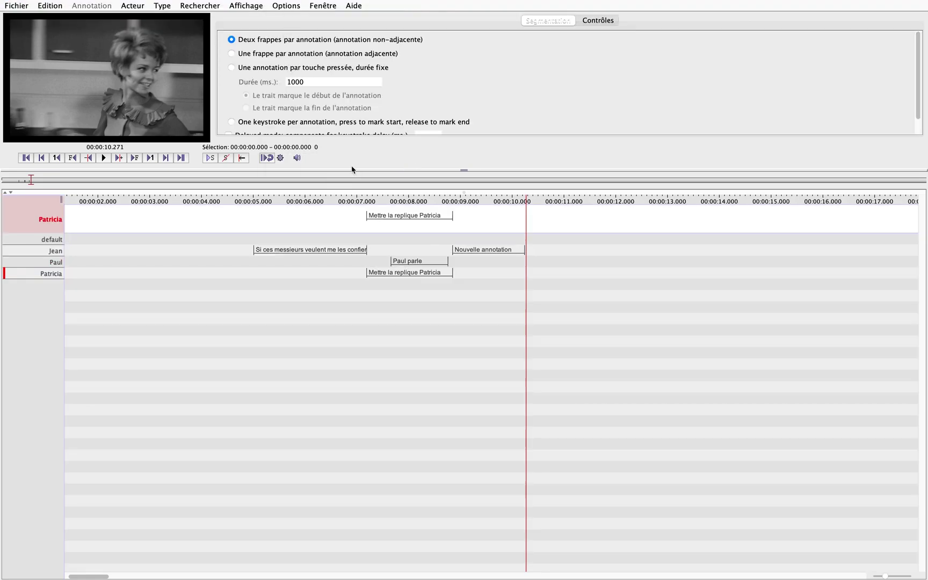
scroll(286, 95, "down", 3)
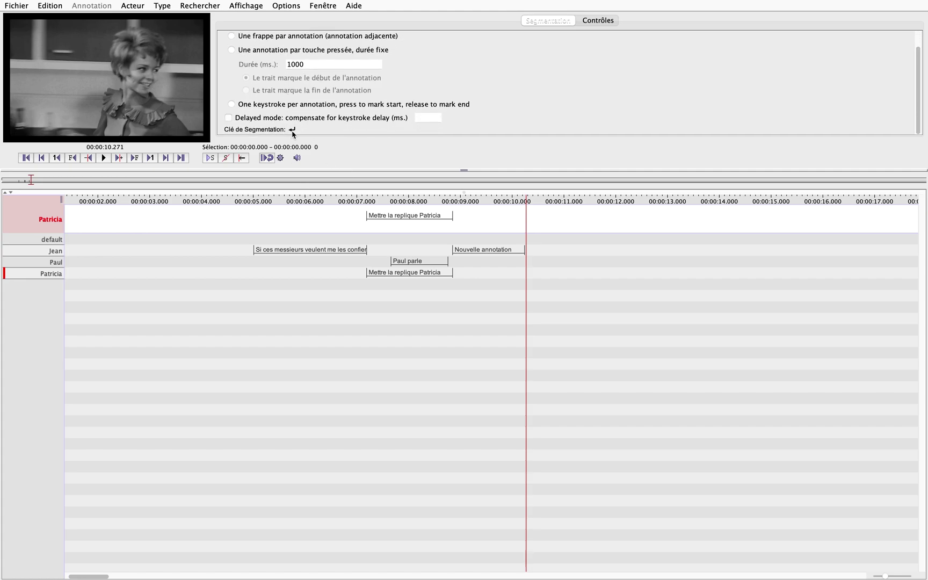
scroll(293, 133, "up", 3)
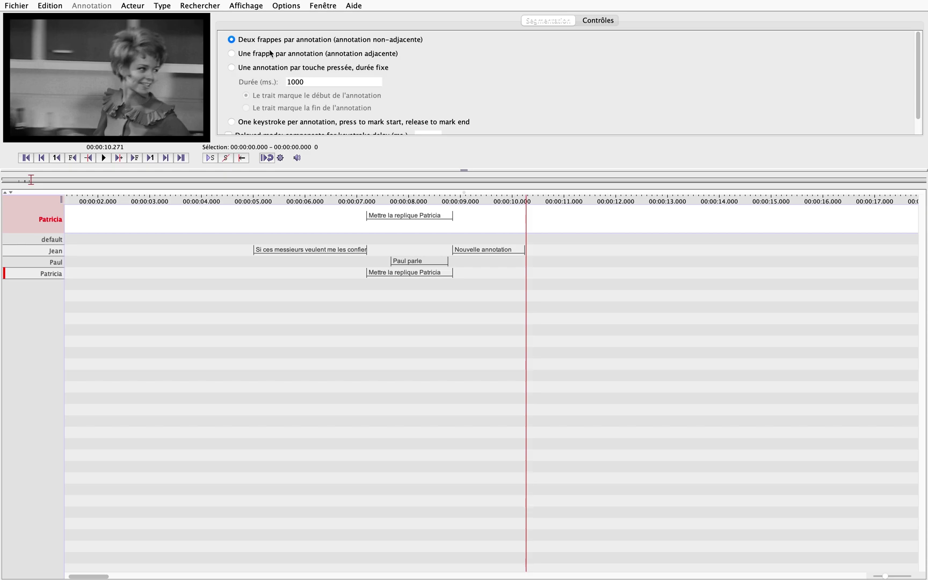
Try the fixed-duration segmentation option and return to two keystrokes per non-adjacent annotation
left_click(274, 69)
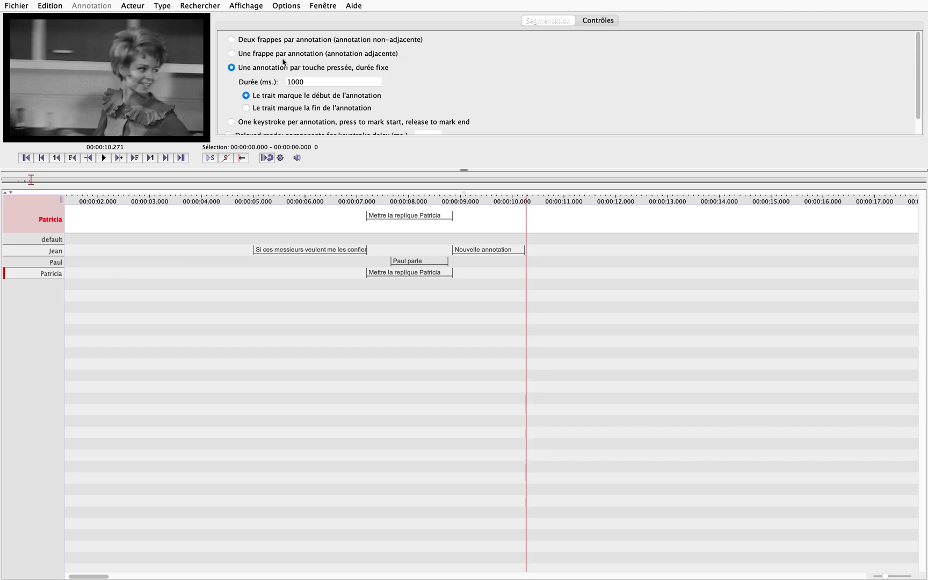
double_click(298, 81)
left_click_drag(310, 80, 287, 79)
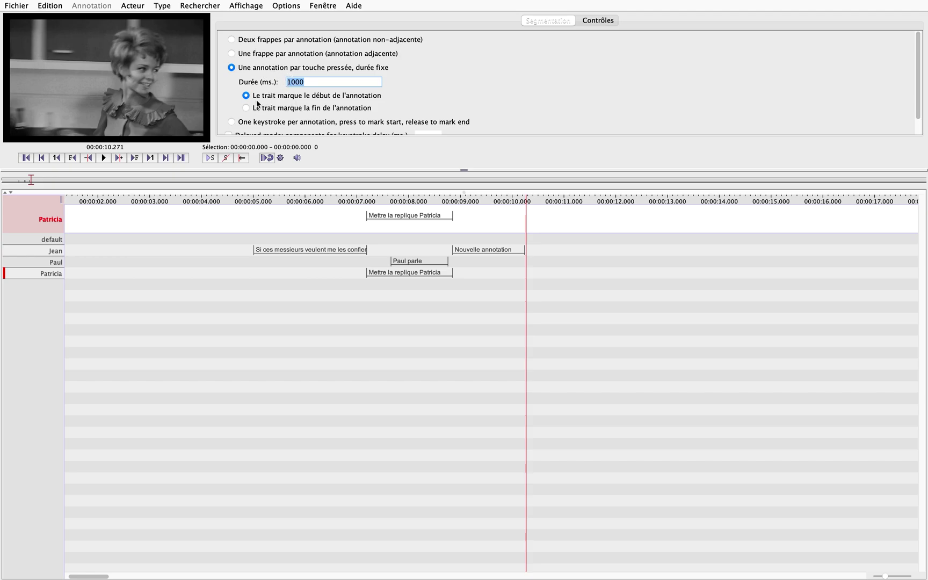
left_click(245, 43)
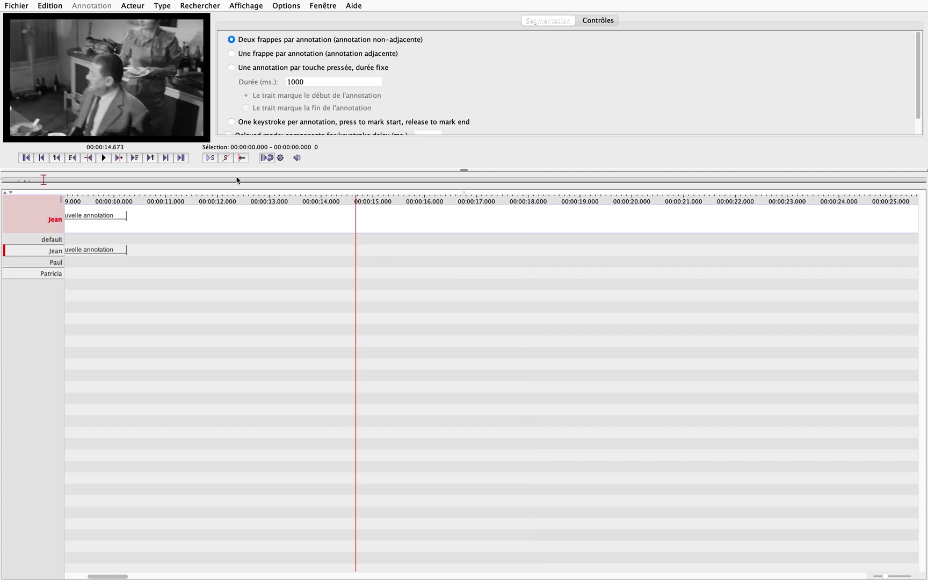
Segment the first speaker's tier during playback from about 17.8 s to 22.8 s
left_click(103, 158)
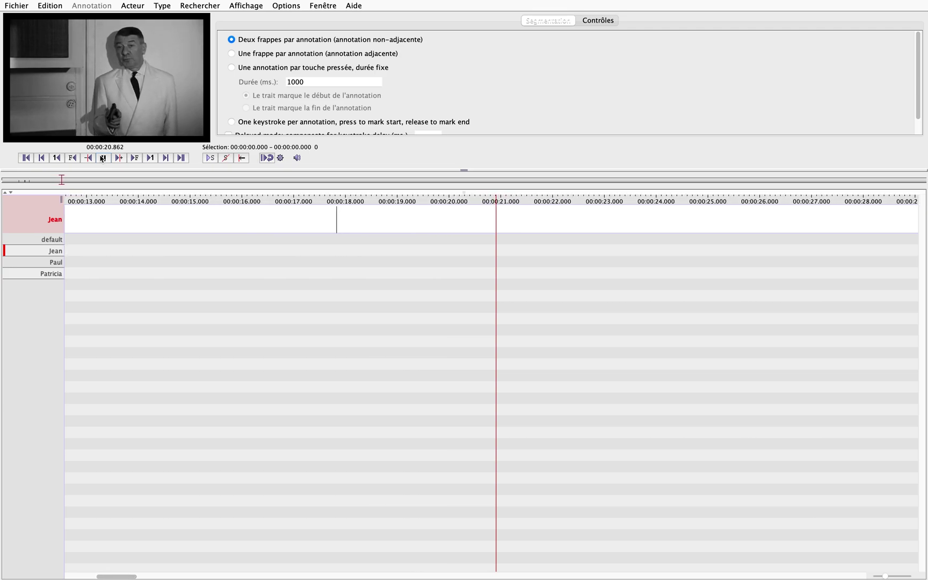
key("Return")
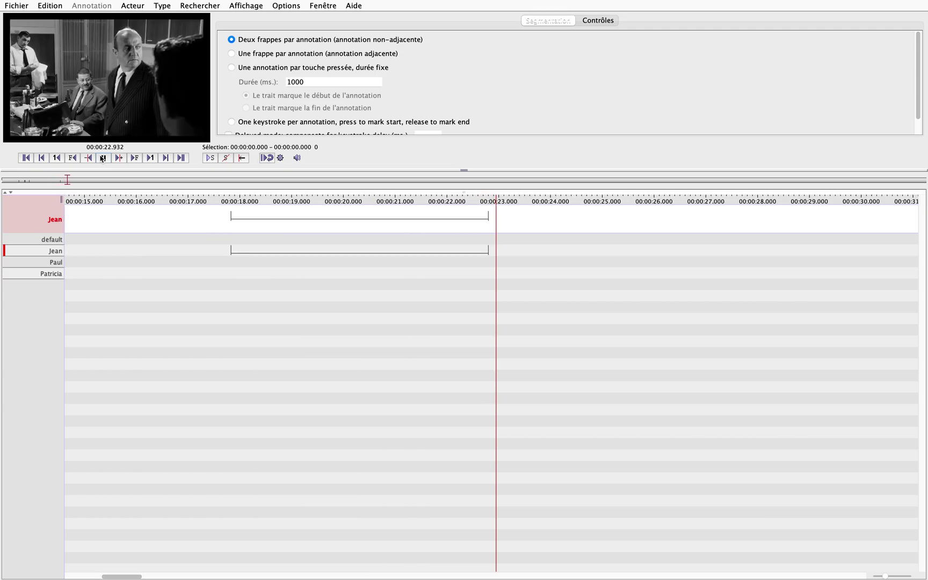
left_click(102, 158)
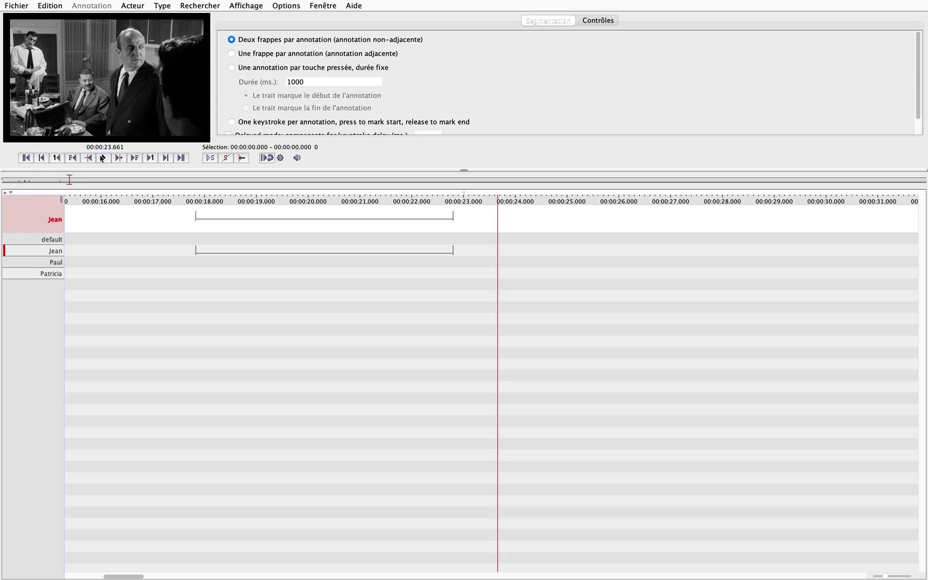
Play back the new segment on the first speaker's tier from its start at about 17.8 s
left_click(197, 202)
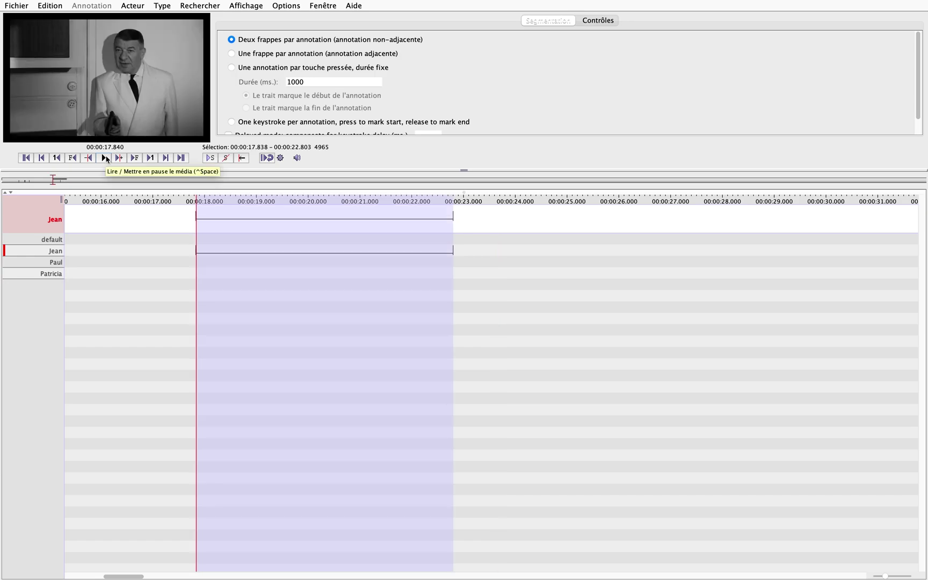
left_click(104, 158)
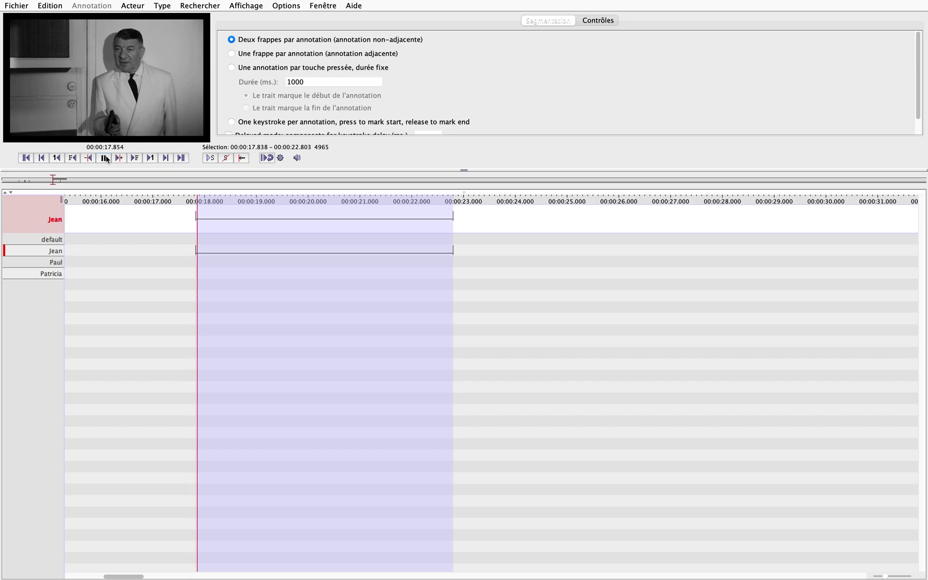
left_click(105, 158)
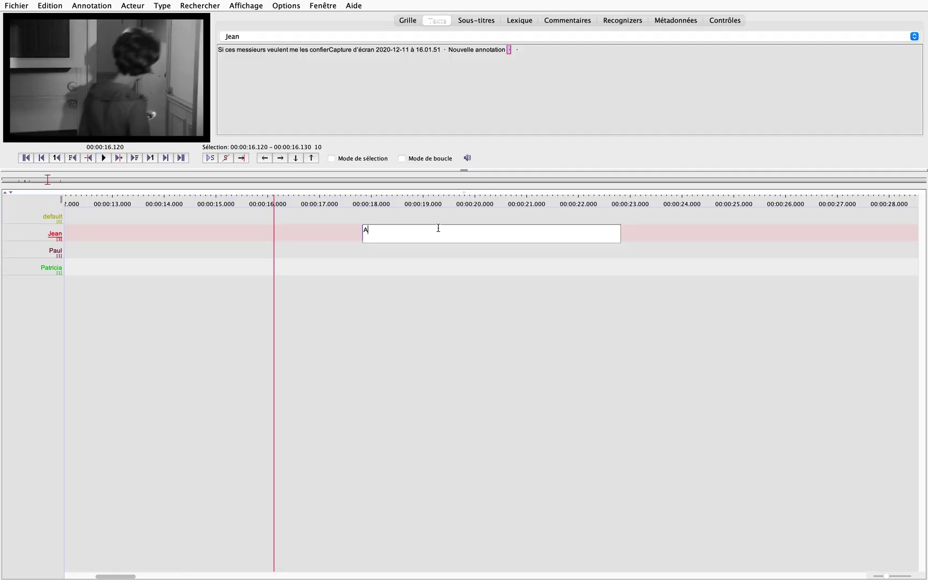
In annotation mode, enter "Allons vite messieurs..." in the first speaker's new segment and place the playhead at about 18 s
type("Allons vite messieurs...")
left_click(434, 268)
left_click(434, 269)
left_click(375, 217)
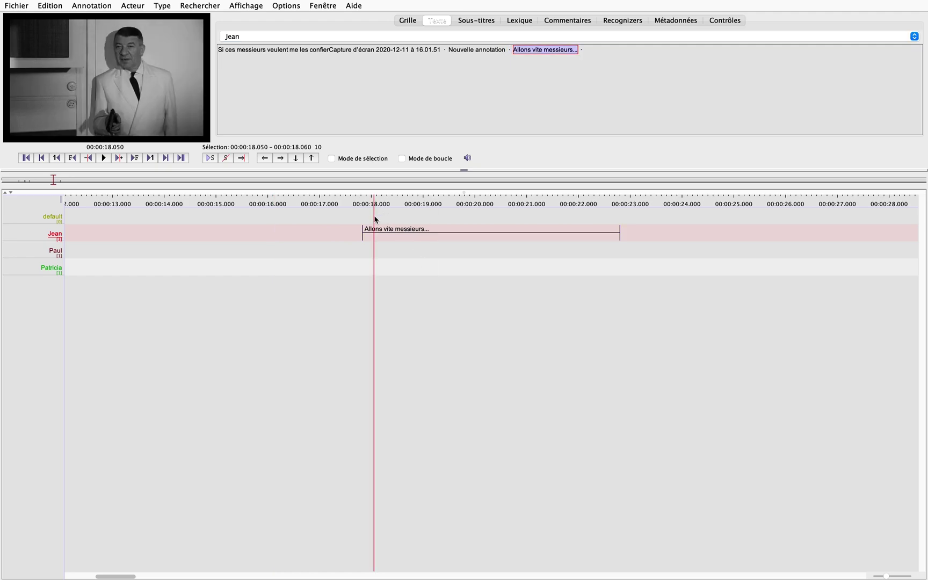
Review the first speaker's tier in the annotation grid
left_click(412, 22)
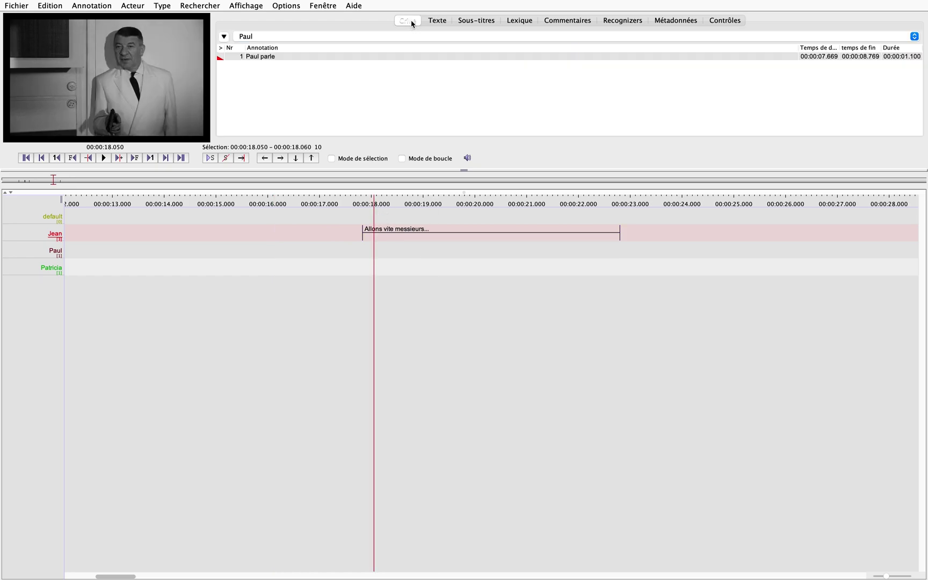
left_click(382, 36)
left_click(379, 25)
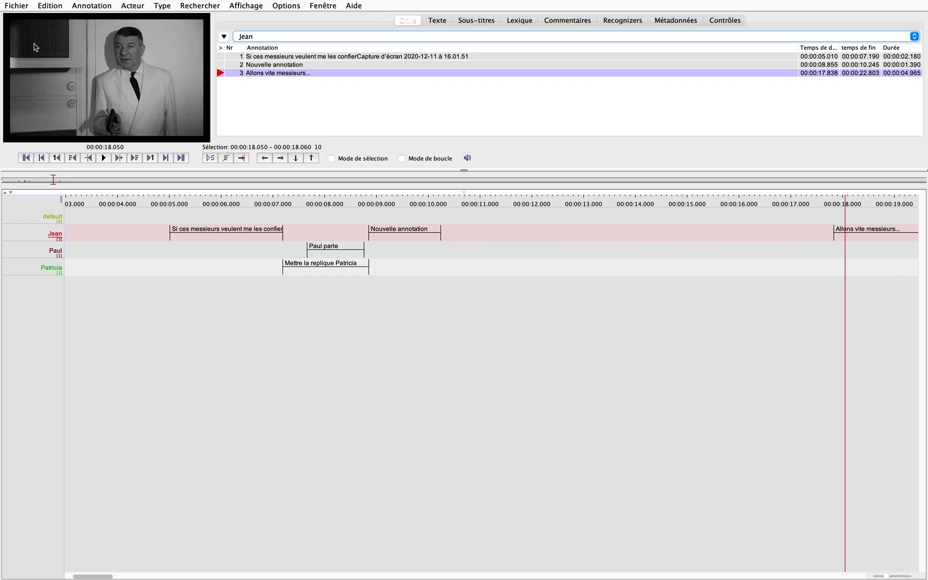
Start a subtitle text export of all four tiers with the main media time offset added
left_click(27, 9)
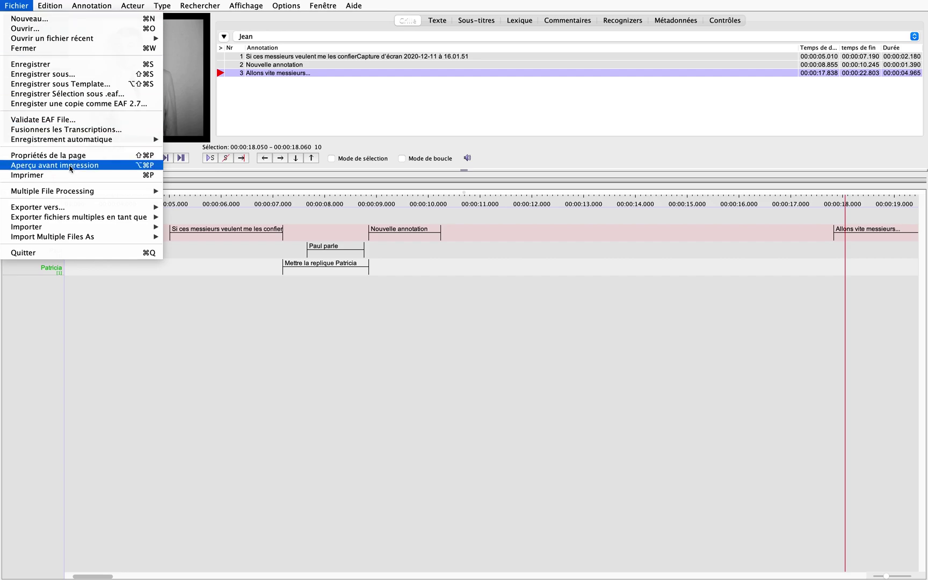
mouse_move(79, 205)
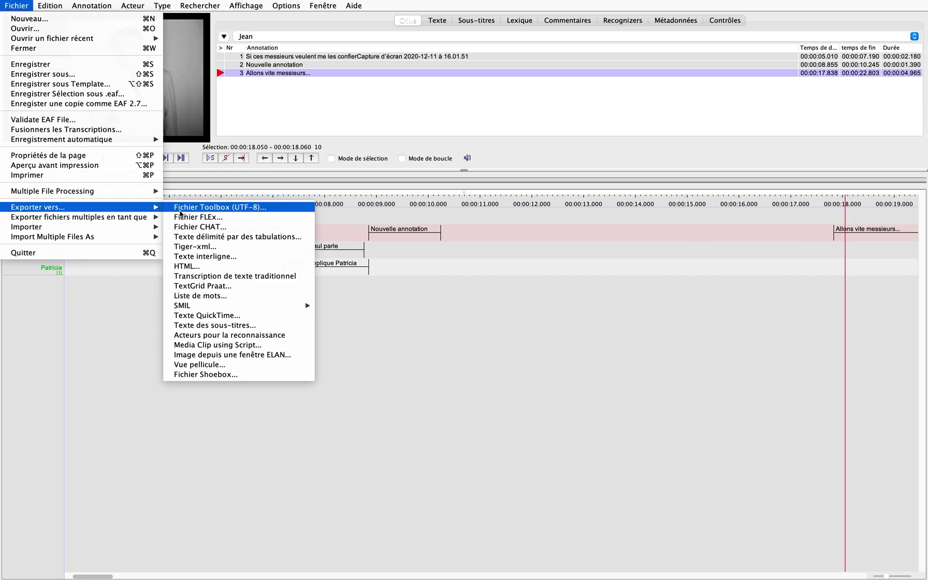
left_click(203, 325)
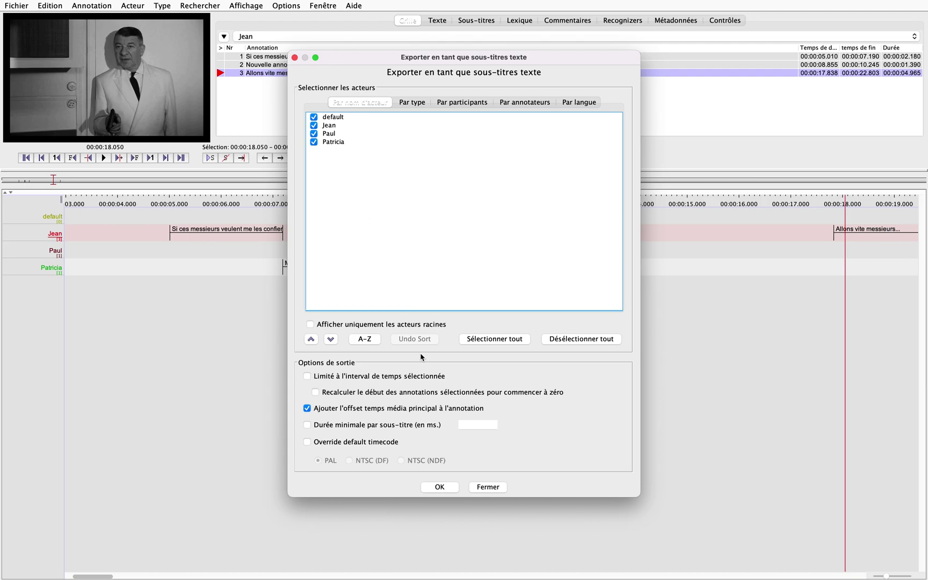
left_click(441, 487)
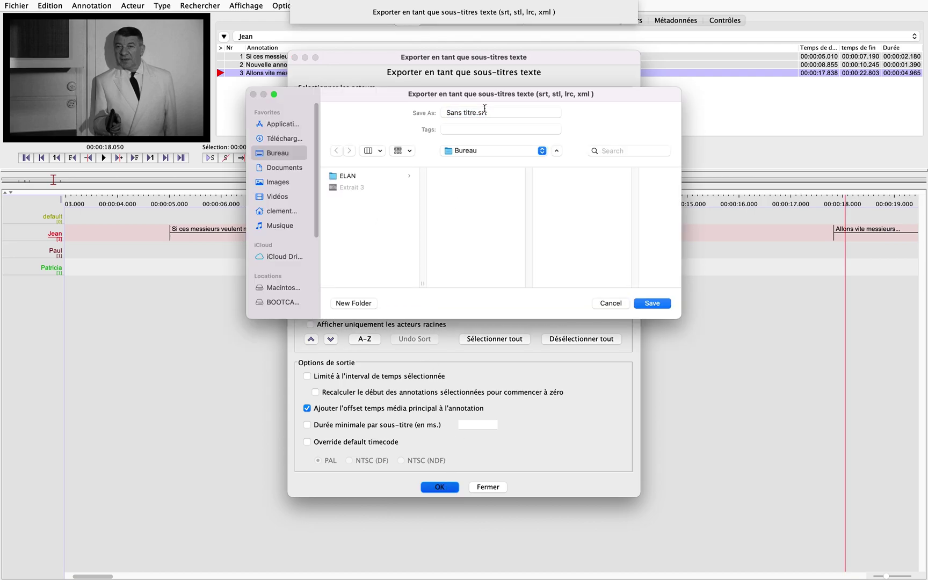
Save the exported subtitles to Bureau as an srt file named "TUTO" with UTF-8 encoding
left_click(476, 113)
left_click_drag(470, 113, 425, 113)
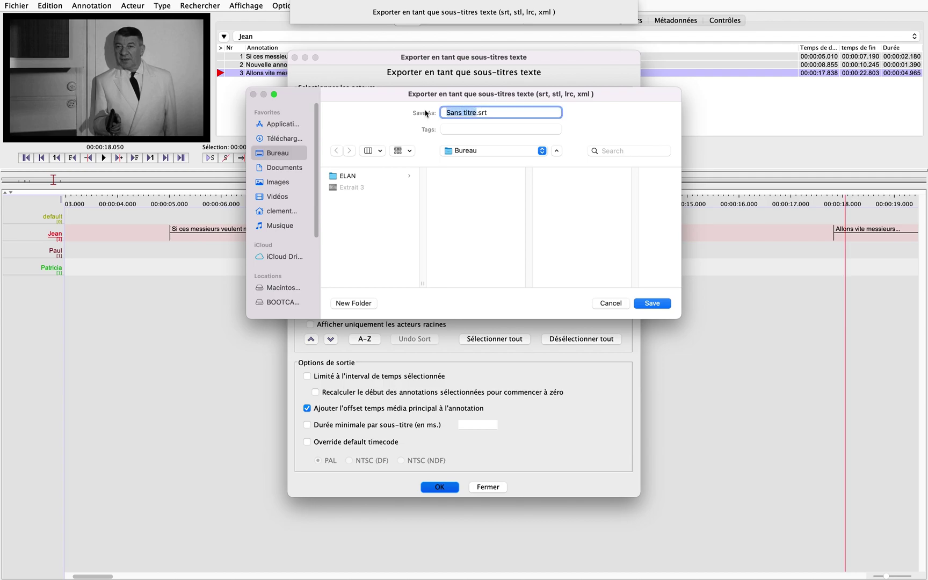
type("TUTO")
left_click(661, 304)
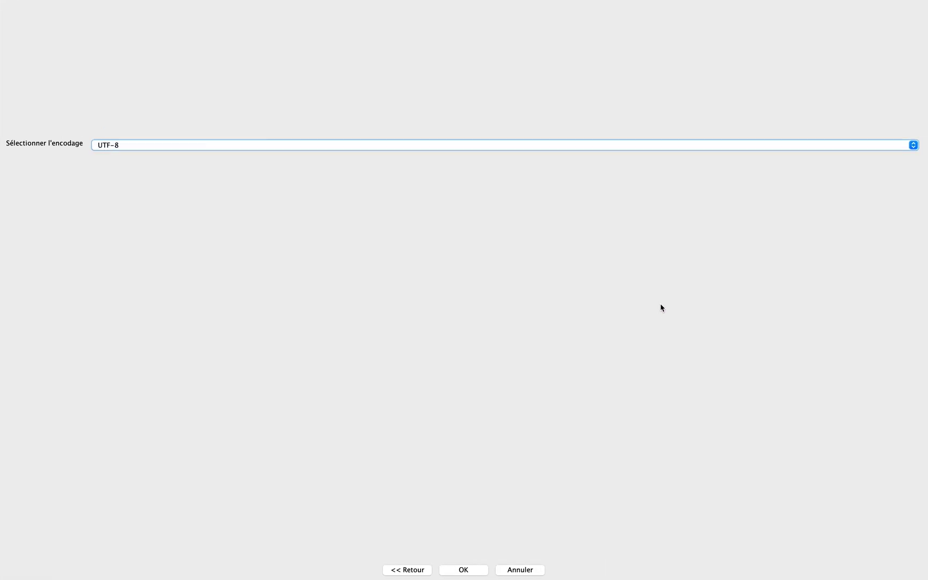
left_click(465, 570)
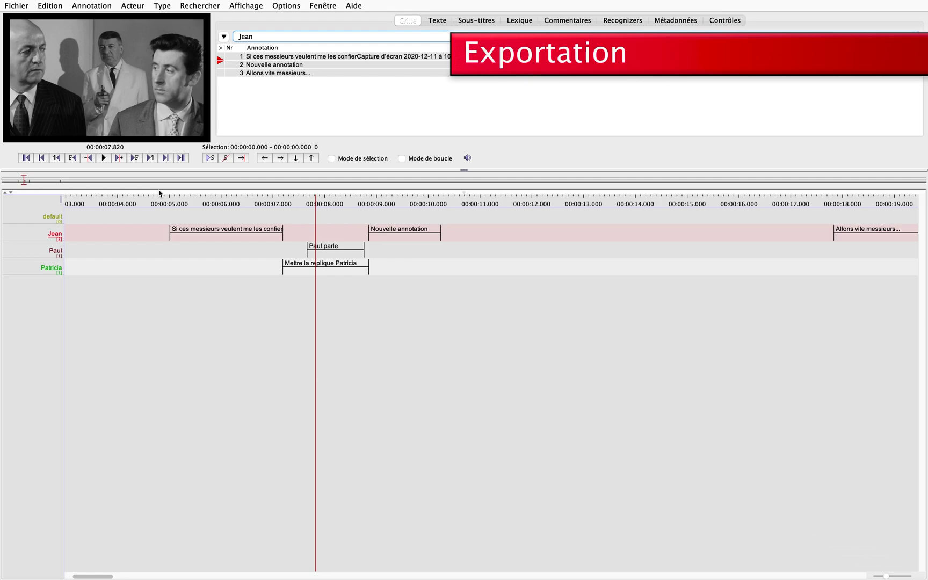
left_click(28, 5)
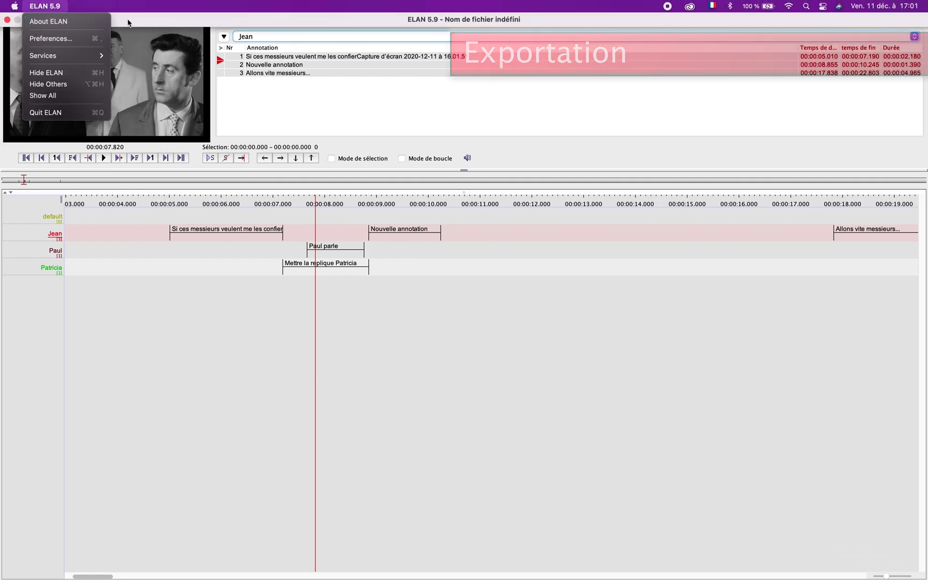
left_click(128, 25)
left_click(31, 6)
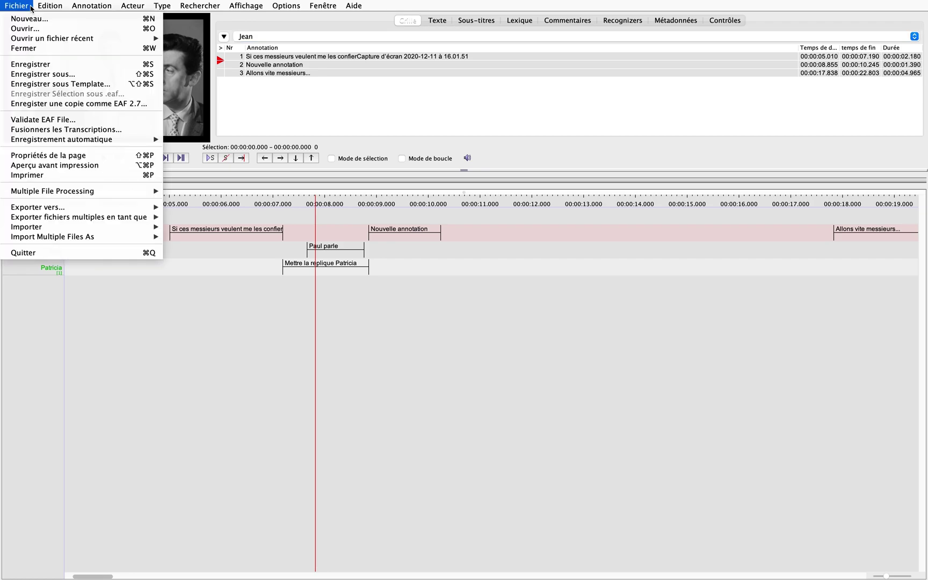
mouse_move(67, 206)
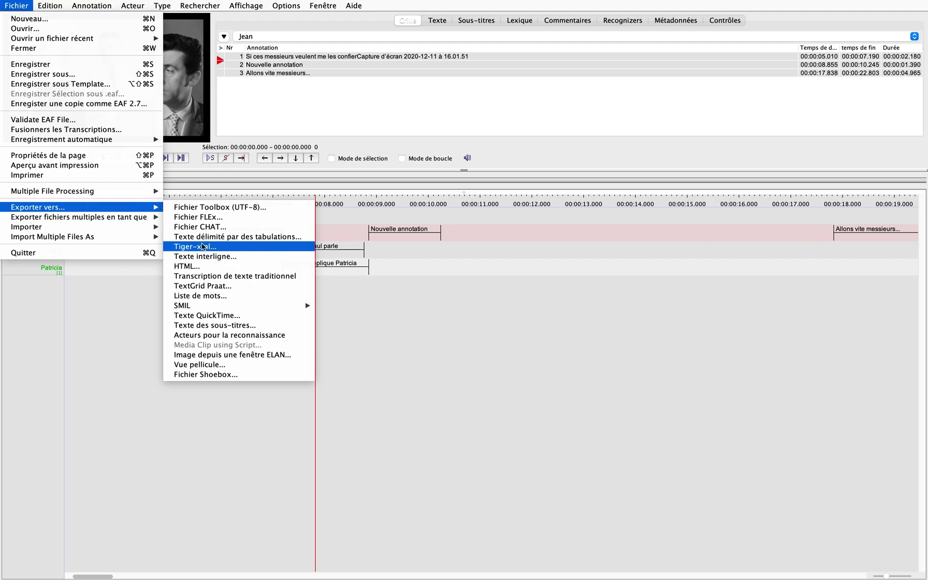
left_click(203, 247)
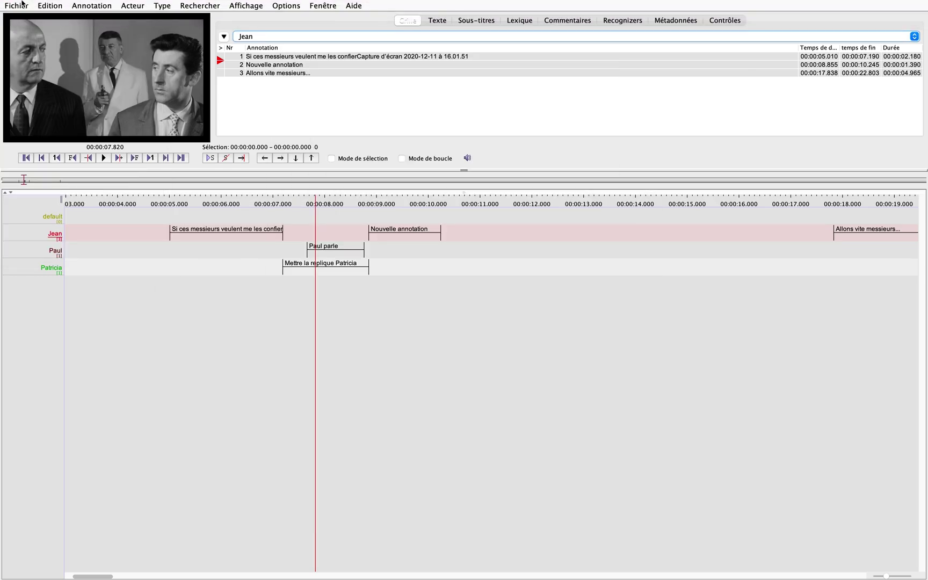
Start a tab-delimited text export of all four tiers, keeping the default output options and time columns
left_click(22, 5)
mouse_move(89, 225)
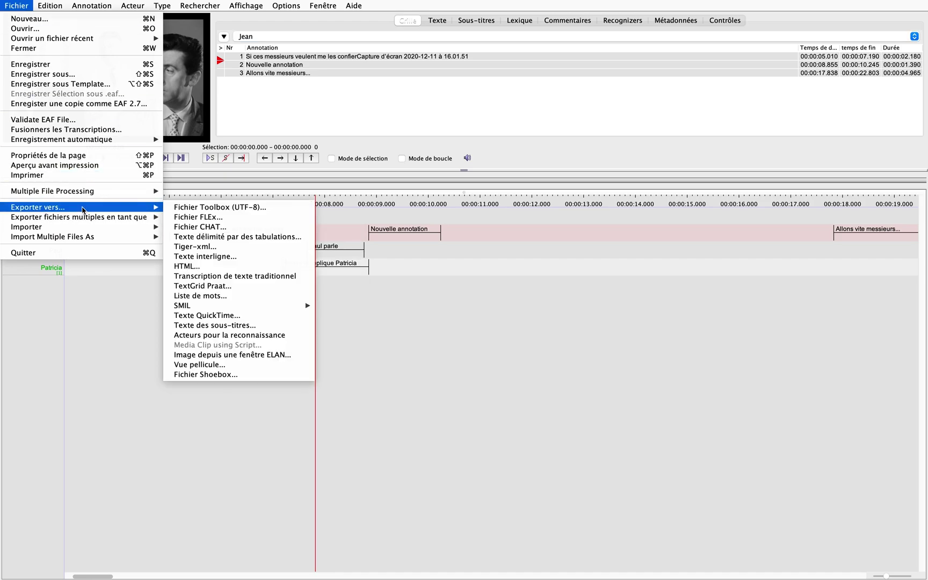
mouse_move(91, 207)
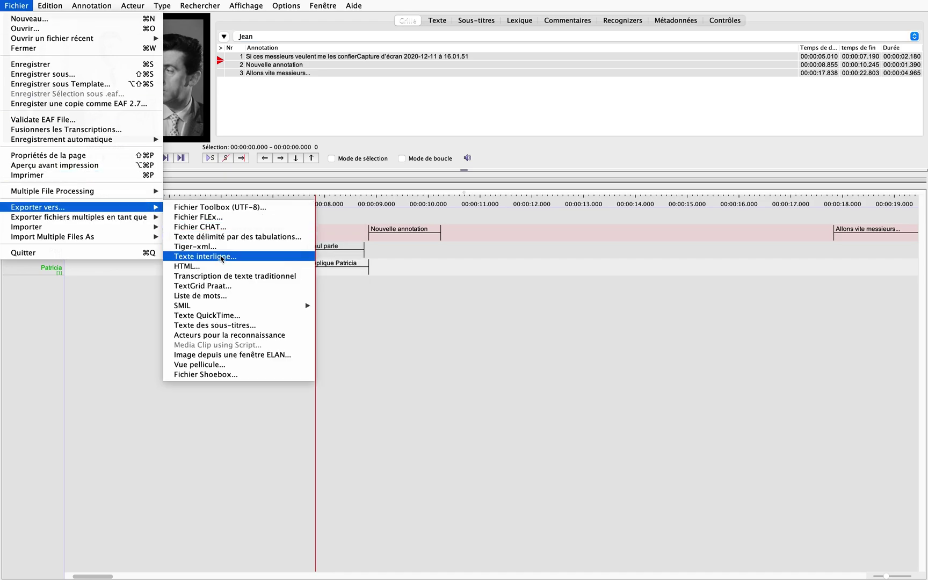
left_click(224, 239)
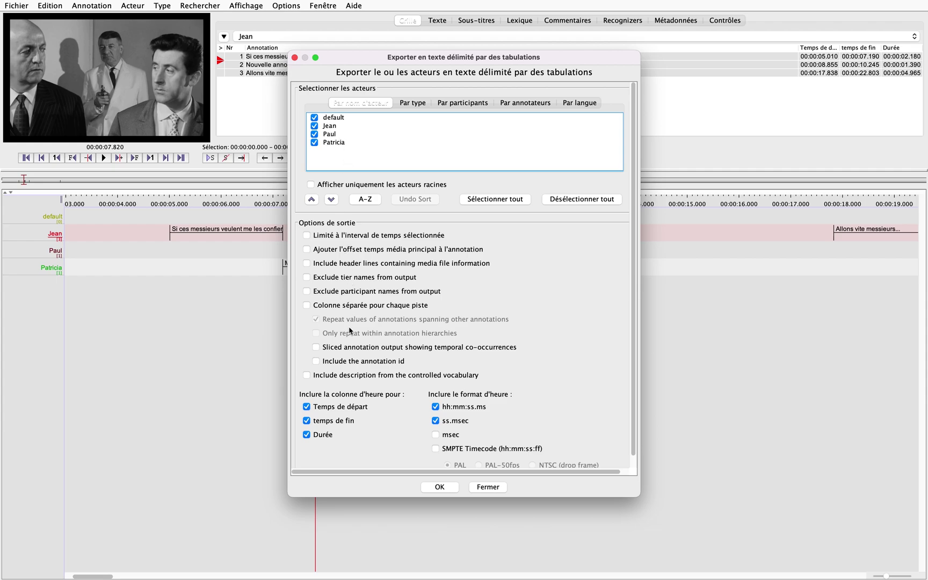
left_click(442, 487)
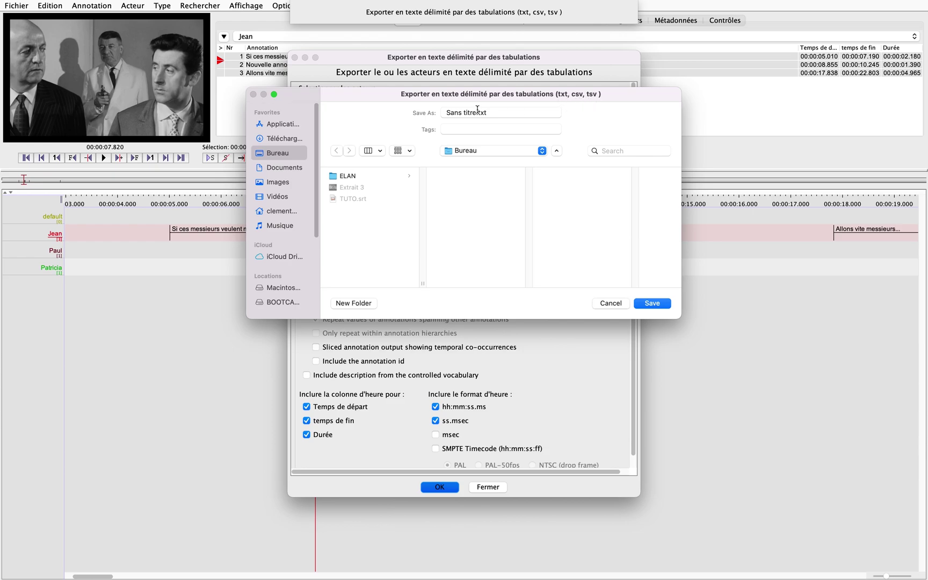
Save the tab-delimited export to Bureau as "TUTO.csv" with UTF-8 encoding
left_click_drag(510, 113, 420, 117)
type("TUTO")
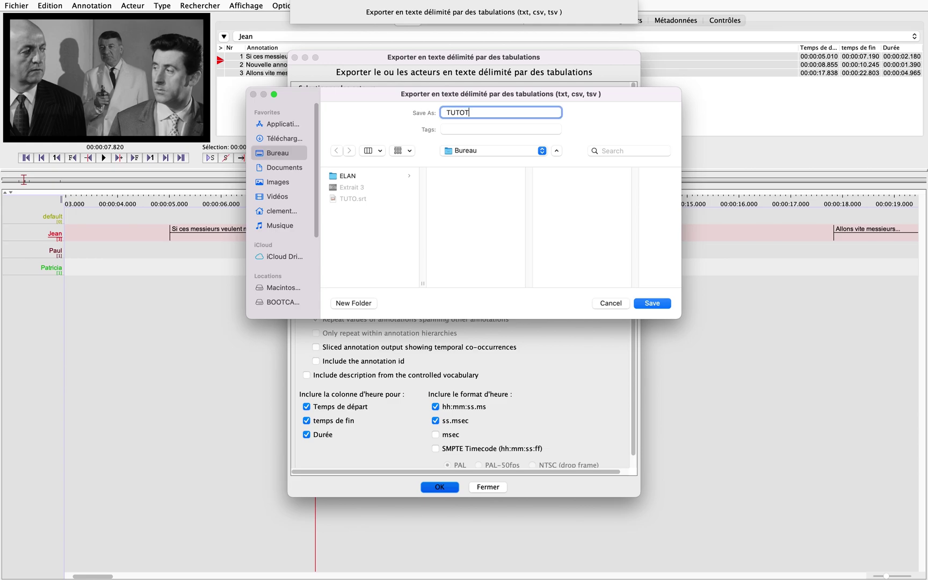
type(".csv")
left_click(652, 303)
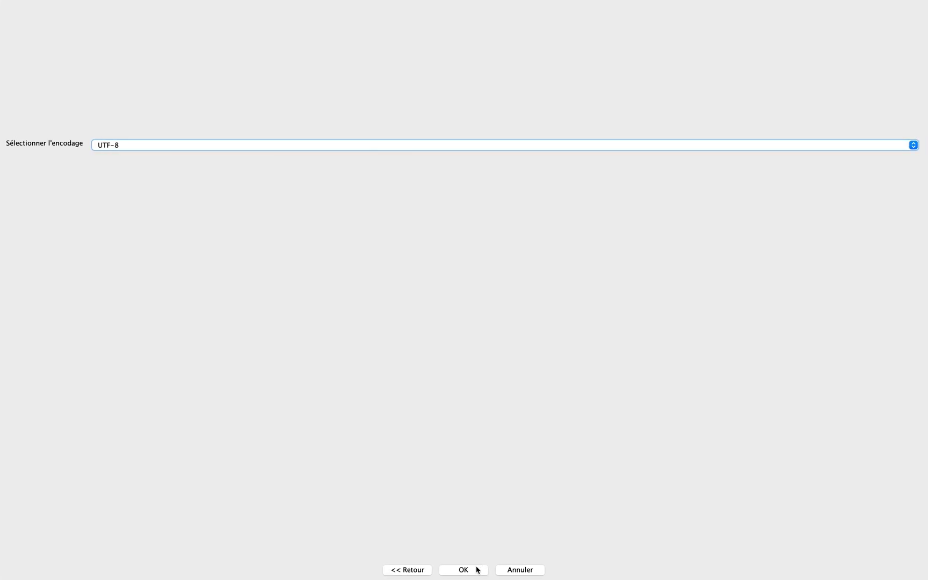
left_click(473, 575)
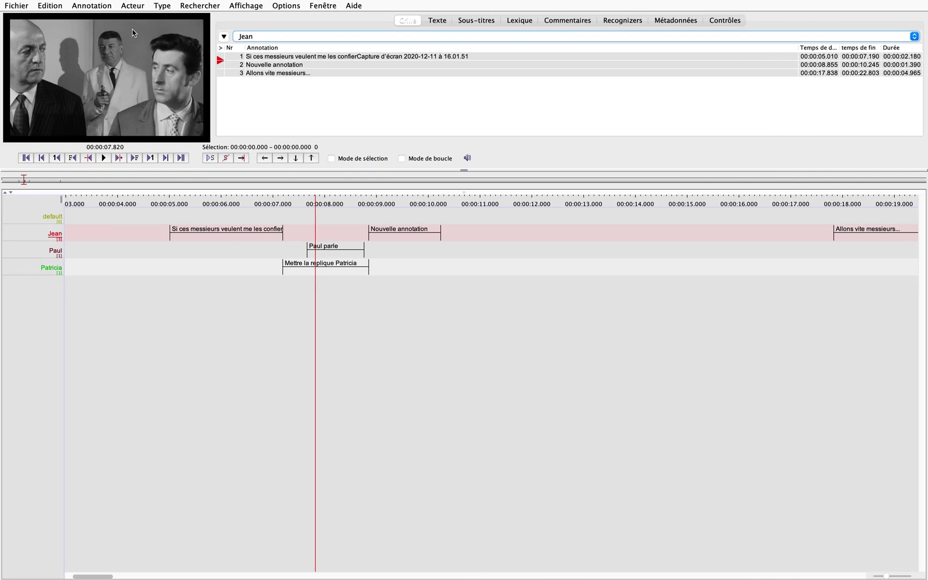
Save the annotation project as an eaf file named "TUTO" in Bureau
mouse_move(37, 3)
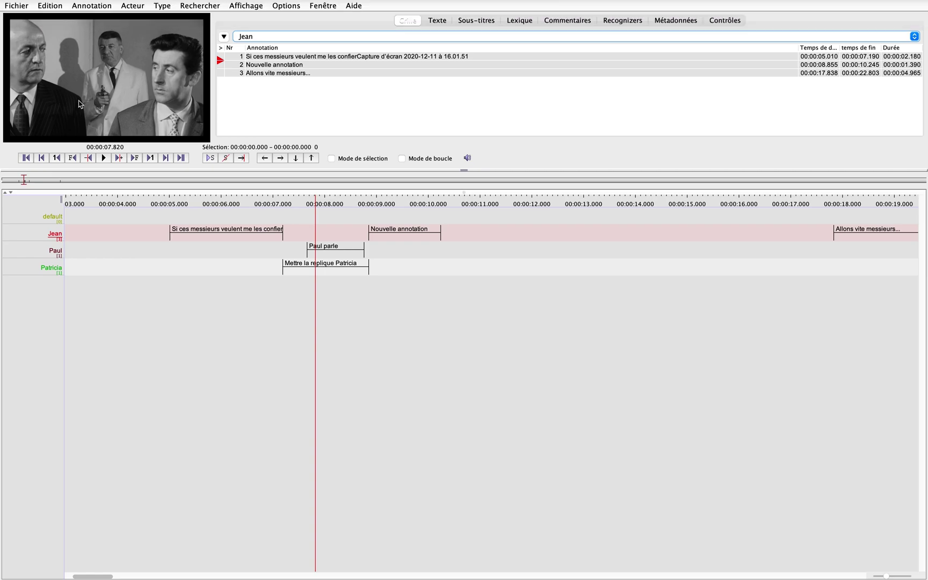
left_click(28, 6)
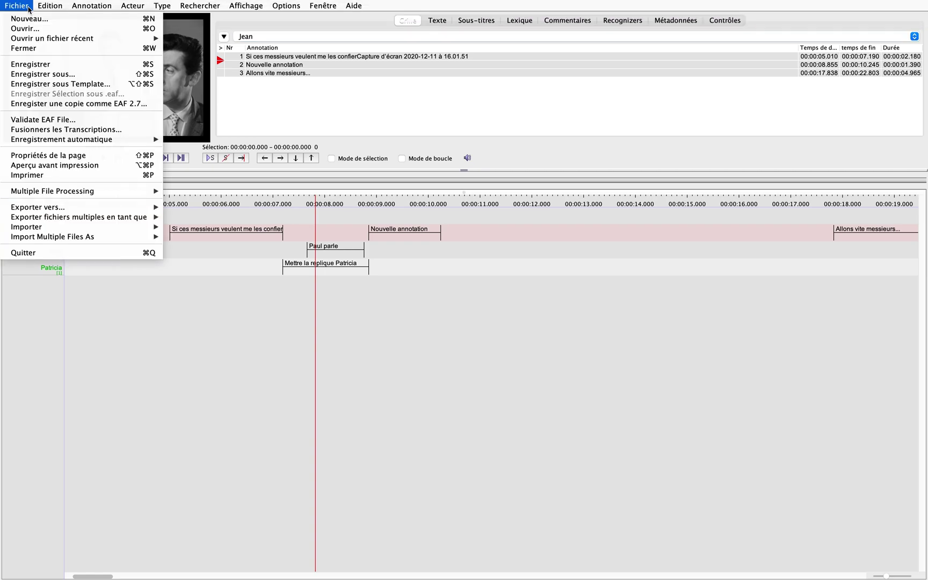
left_click(56, 76)
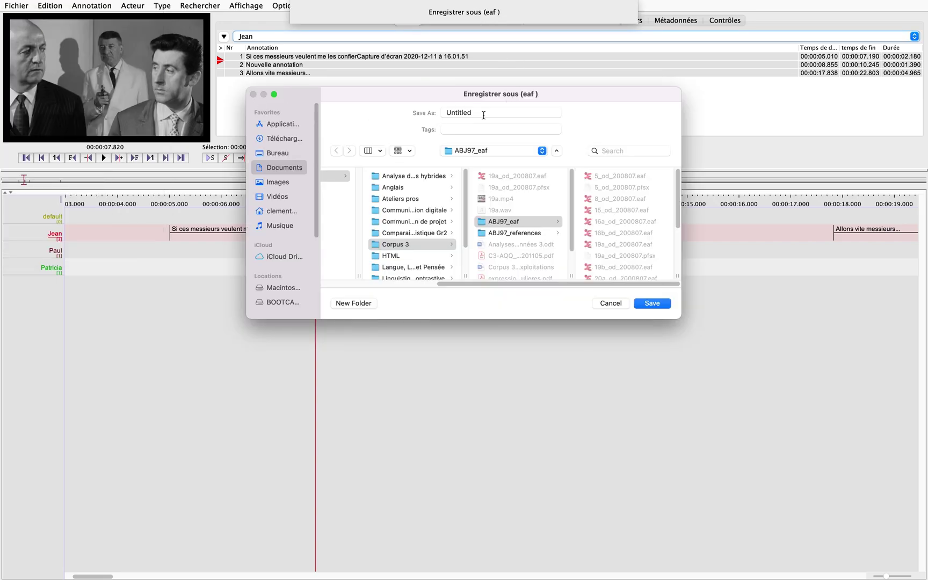
left_click(282, 156)
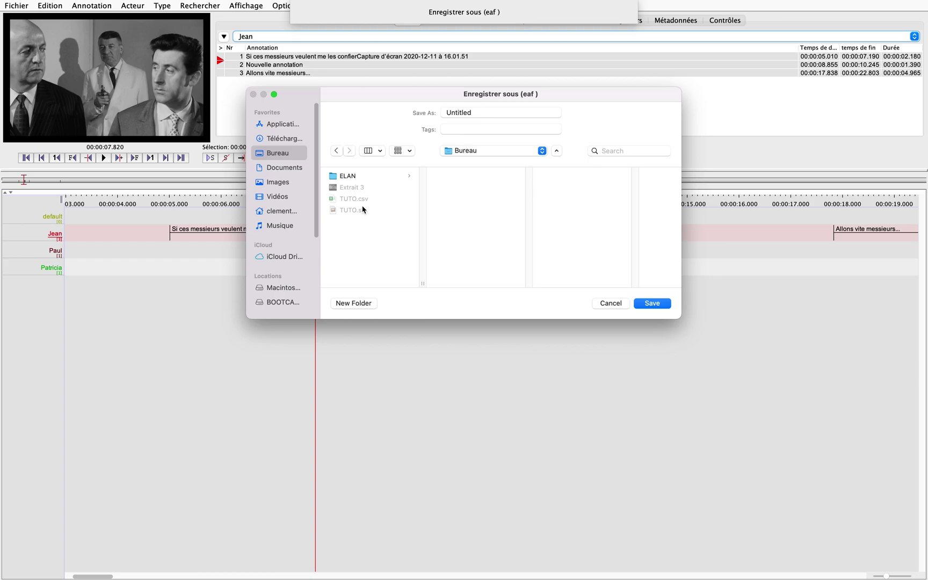
double_click(480, 111)
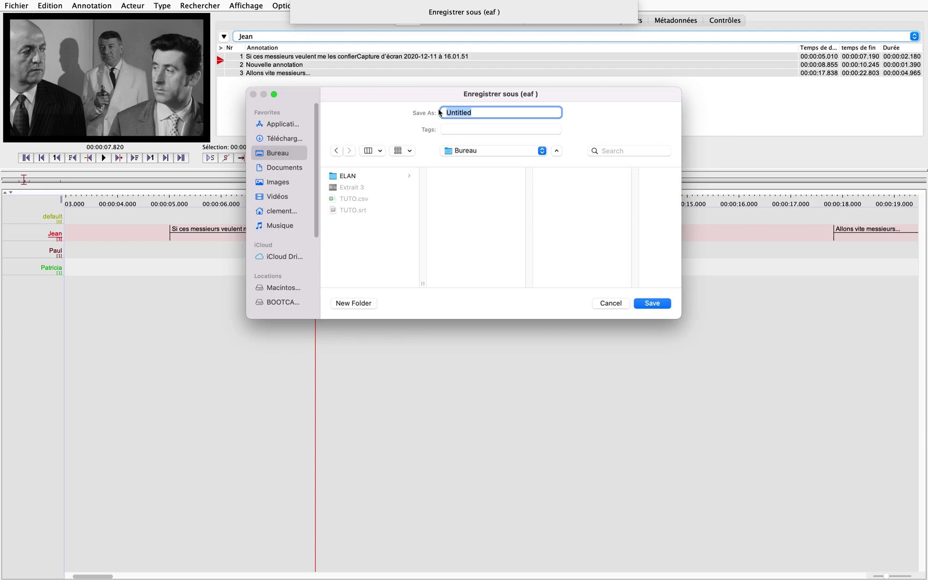
type("TUTO")
left_click(652, 303)
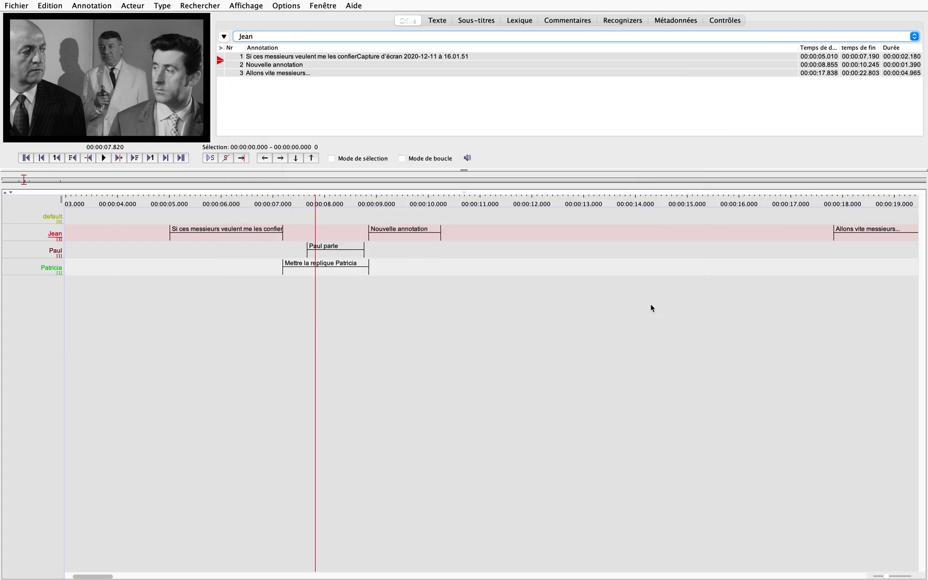
Take ELAN out of full screen, close the TUTO.eaf document and close the remaining empty ELAN window
key("ctrl+Up")
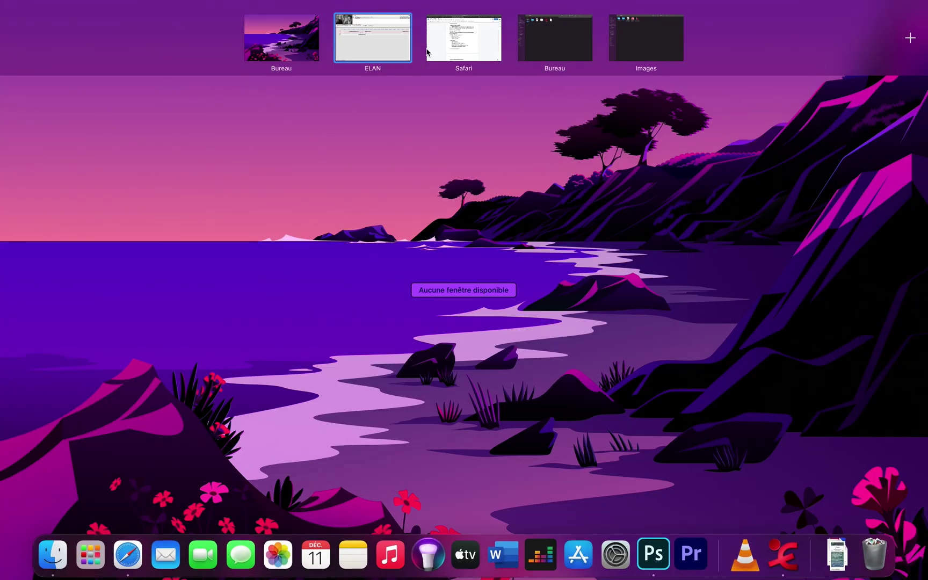
left_click_drag(402, 46, 395, 161)
left_click(113, 117)
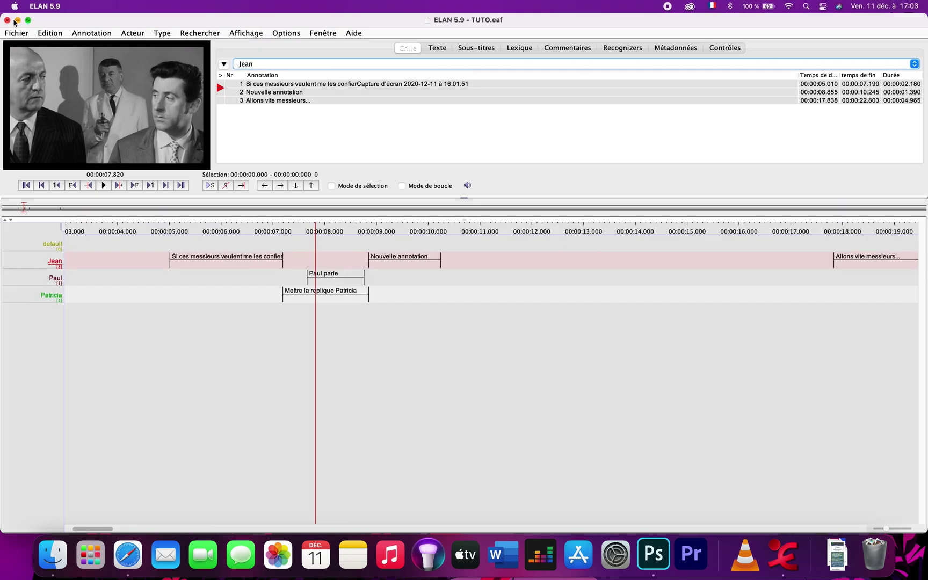
left_click(7, 21)
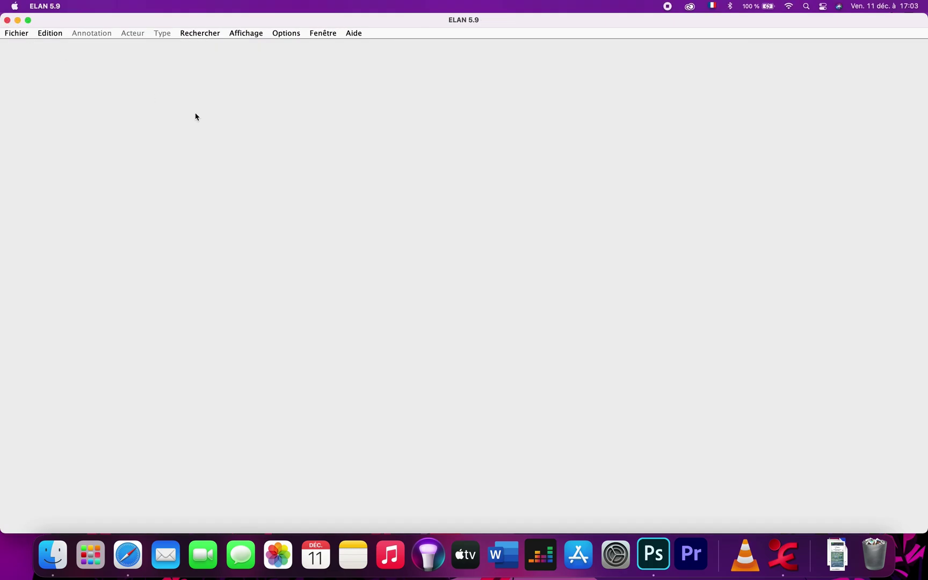
left_click(7, 20)
Place the TUTO.eaf file and the Extrait 3 video side by side on the desktop
left_click_drag(883, 155, 359, 164)
left_click(390, 201)
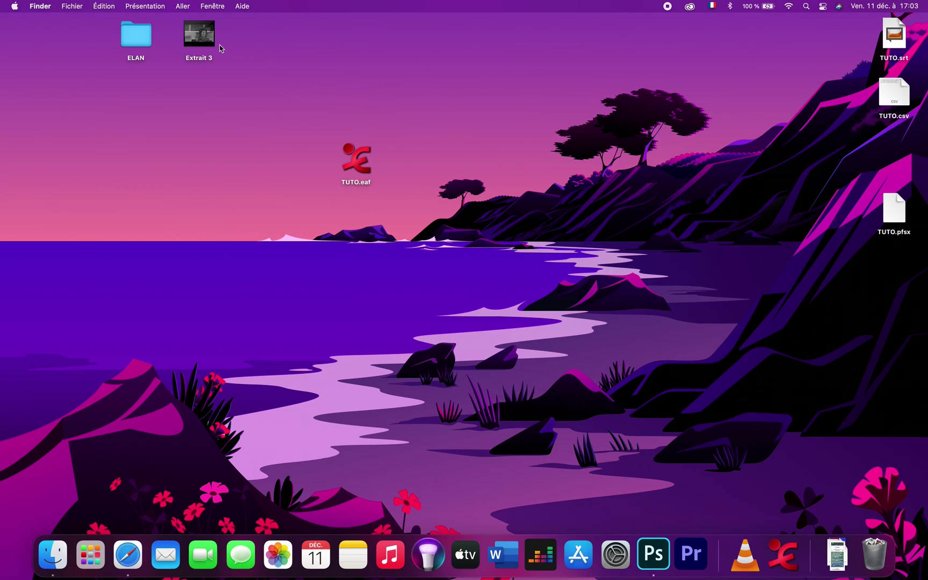
mouse_move(214, 43)
left_click_drag(214, 44, 303, 160)
left_click(378, 190)
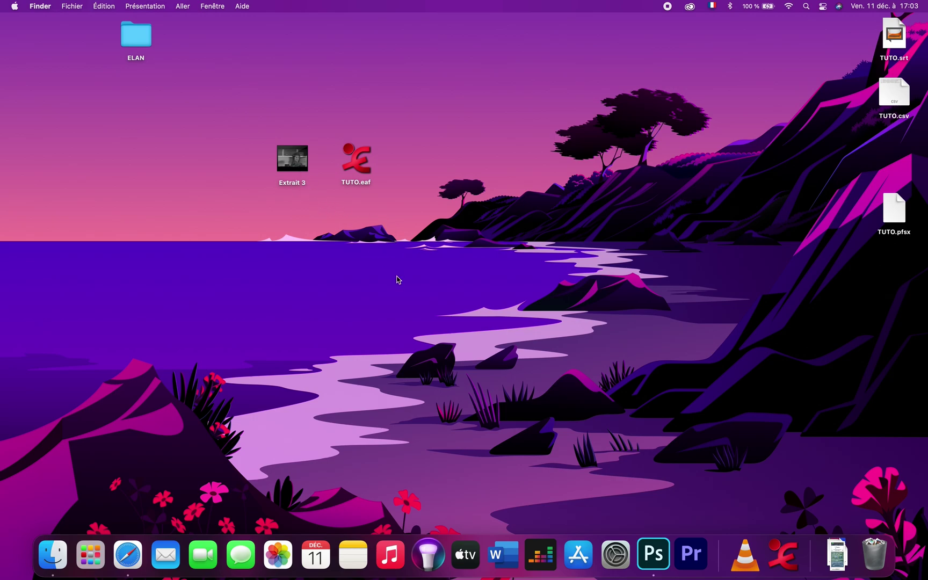
Create a new folder named "TUTO" on the desktop
right_click(398, 280)
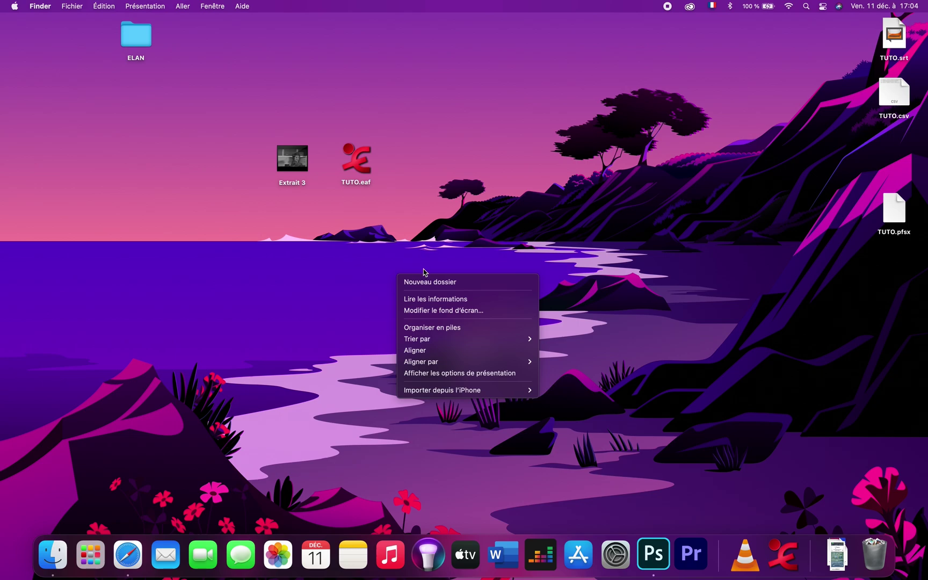
left_click(419, 283)
type("TUTO")
left_click(413, 237)
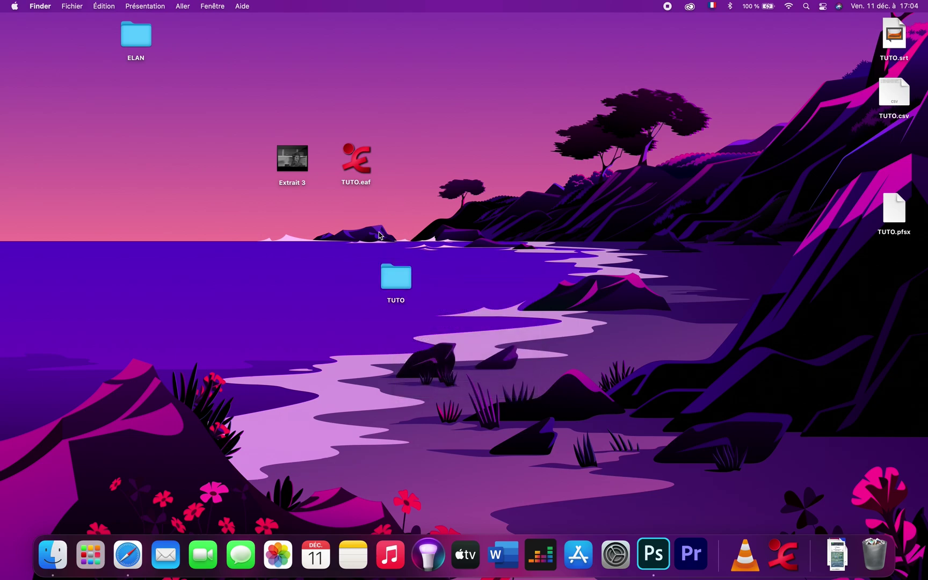
Move the Extrait 3 video and TUTO.eaf into the TUTO folder and open that folder
left_click_drag(294, 161, 398, 280)
left_click_drag(346, 169, 399, 277)
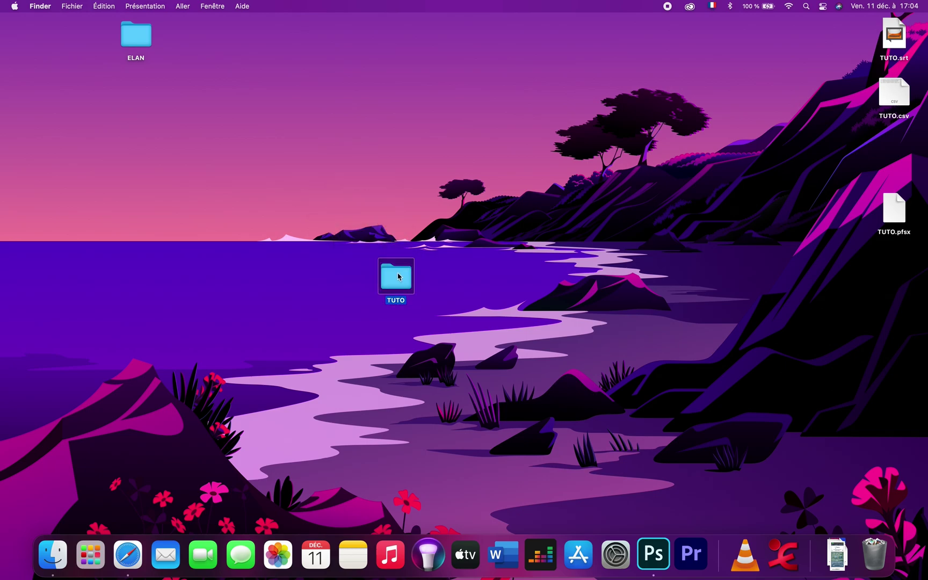
double_click(399, 276)
double_click(274, 119)
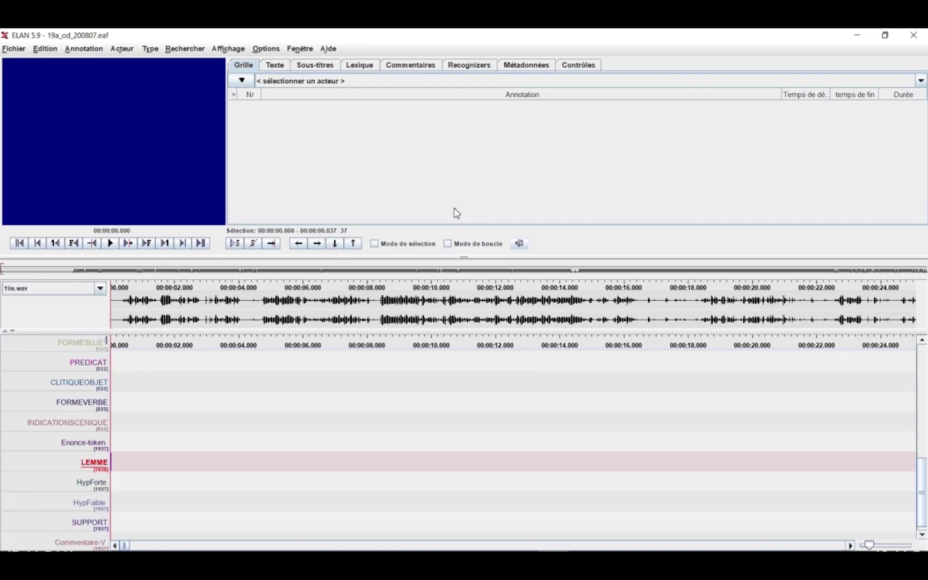
Add a controlled vocabulary named "Pronoms" to the 19a_od_200807.eaf document
left_click(52, 52)
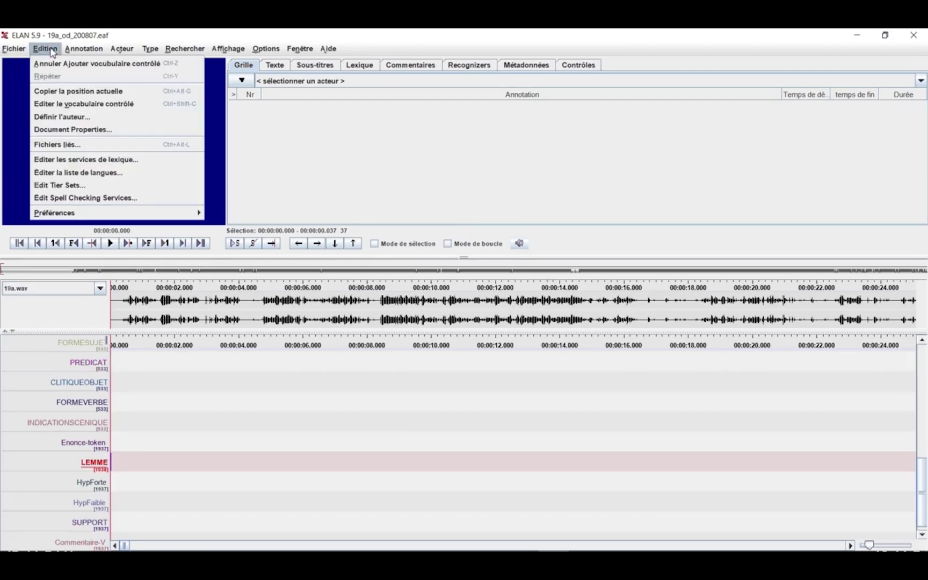
left_click(100, 106)
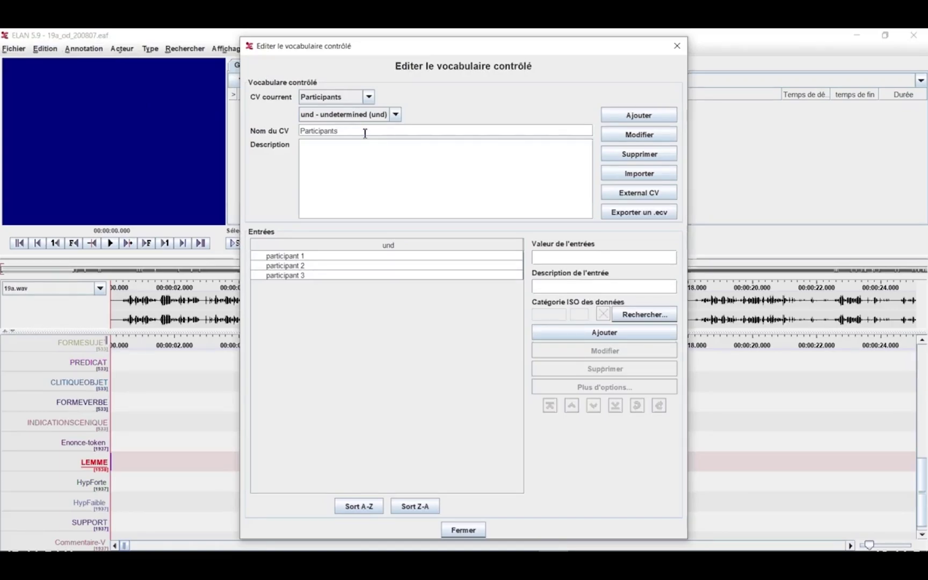
left_click_drag(365, 133, 197, 128)
type("Pronoms")
left_click(623, 114)
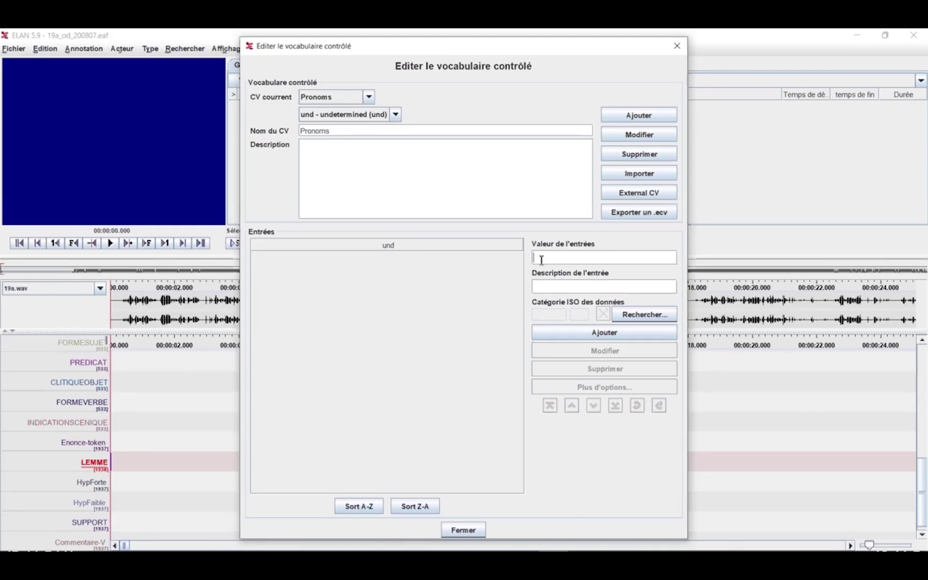
Add the entries "personnels" and "démonstratifs" to the Pronoms vocabulary and close the vocabulary editor
type("personnels")
left_click(605, 334)
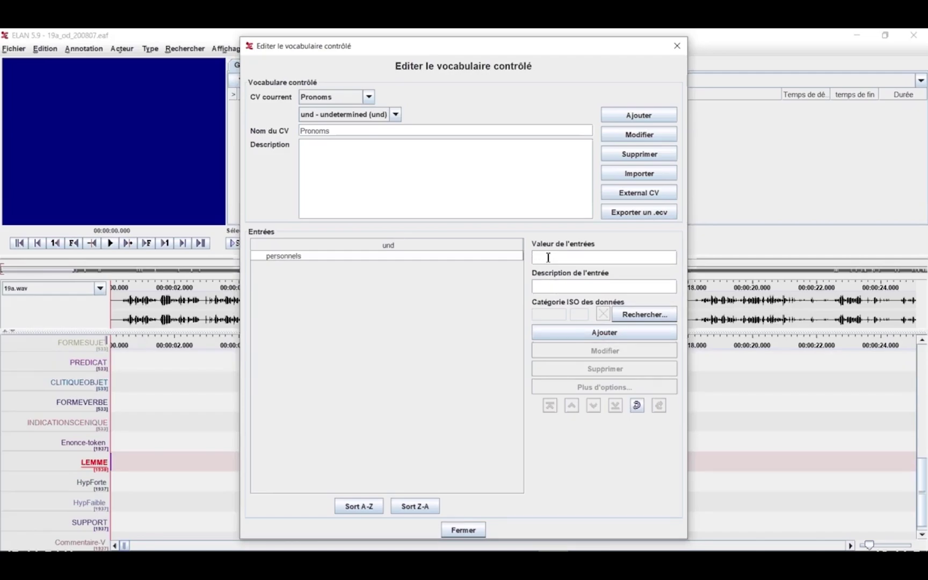
type("démonstratifs")
left_click(556, 332)
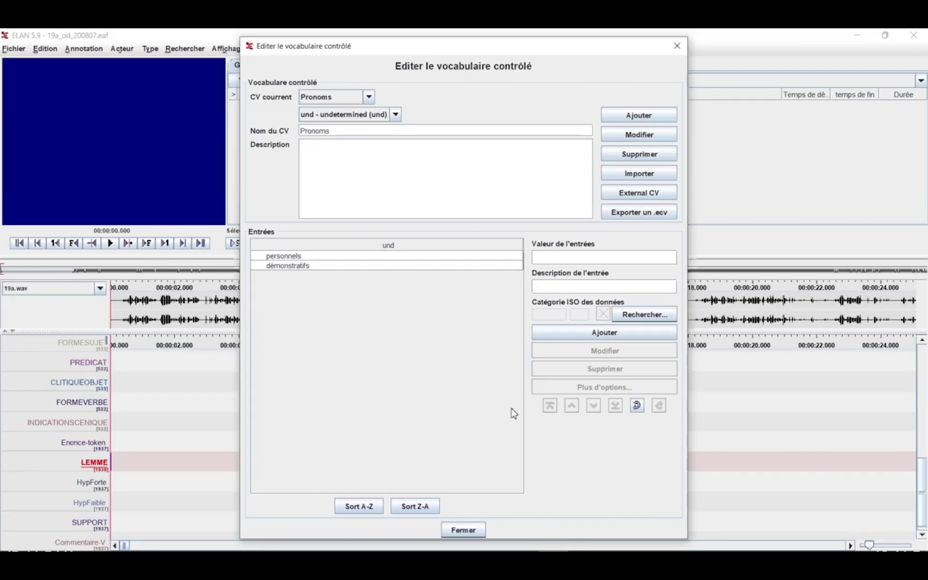
left_click(463, 530)
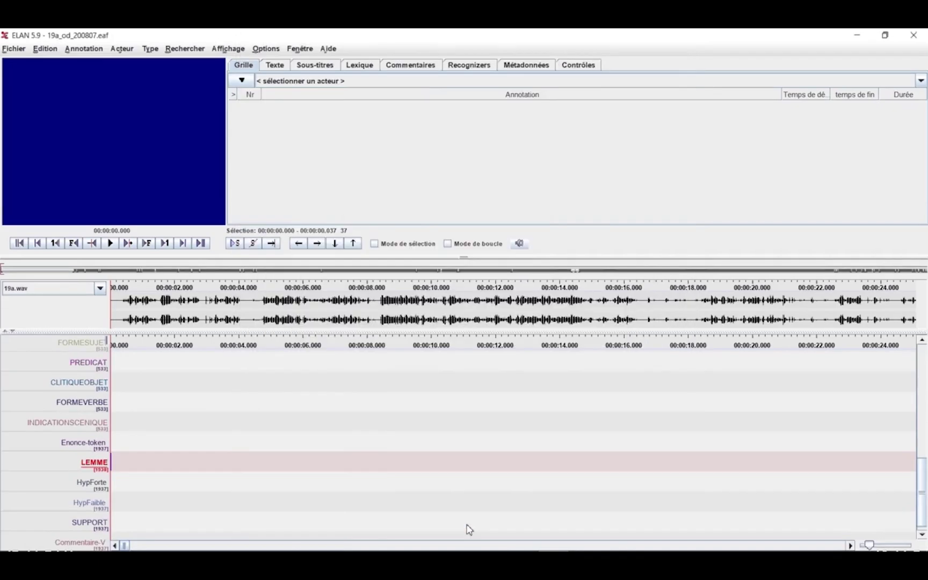
Reopen the controlled vocabulary editor and add a vocabulary named "adverbes"
left_click(39, 50)
left_click(62, 103)
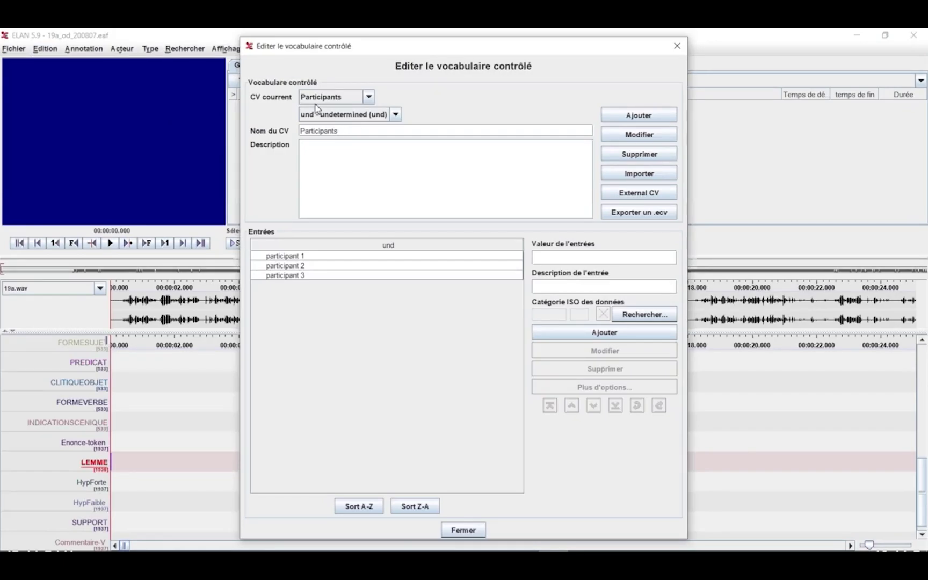
left_click_drag(360, 132, 209, 127)
type("adverbes")
left_click(627, 118)
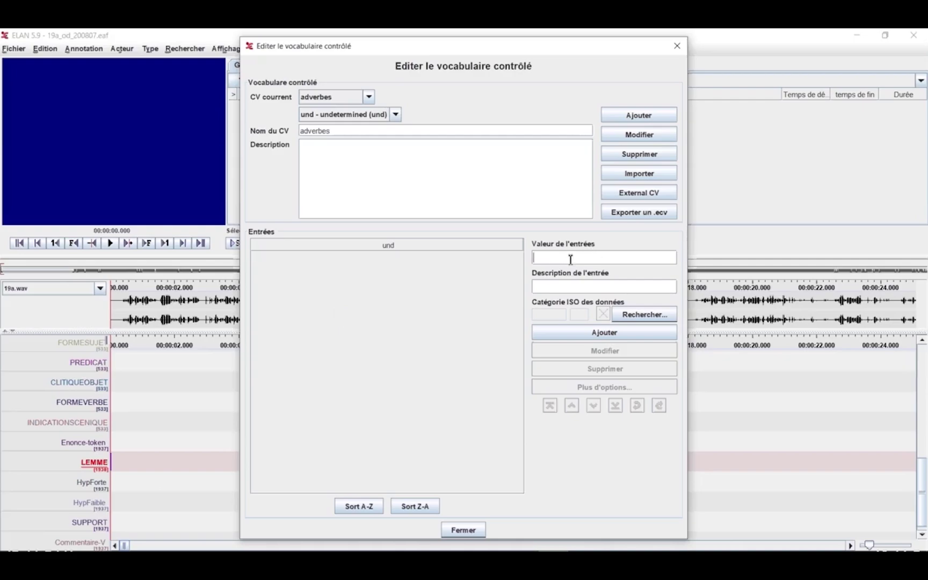
Add the entries "hdie" and "hdiegtg" to the adverbes vocabulary
type("hdie")
left_click(582, 332)
left_click(551, 264)
type("hdiegtg")
left_click(580, 332)
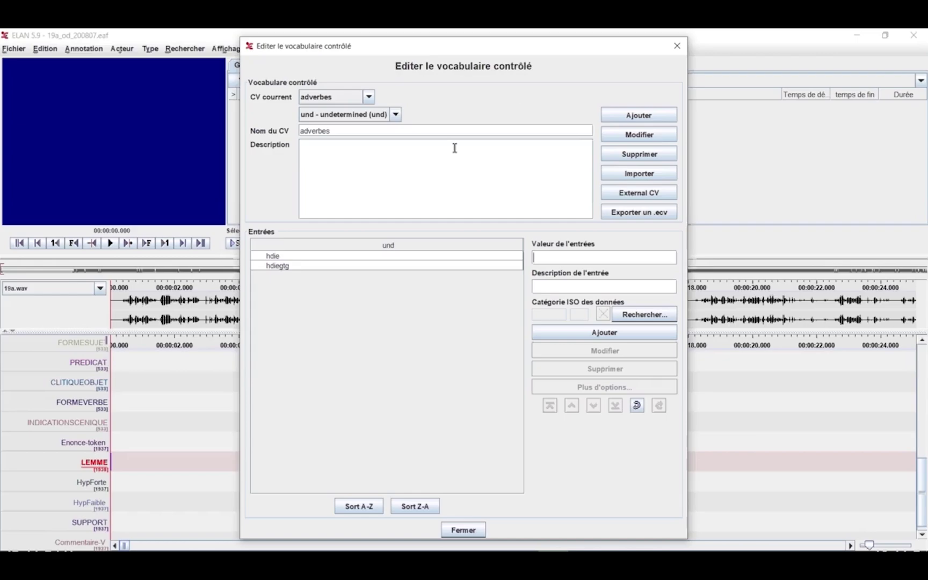
Try to connect to an external controlled vocabulary with the URL left empty, and leave the vocabulary editor
left_click(632, 194)
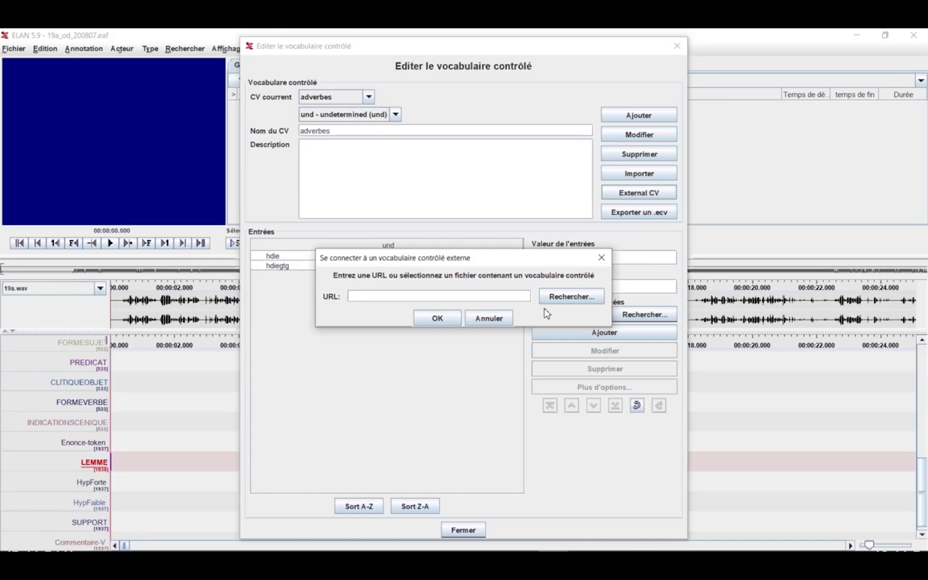
left_click(438, 321)
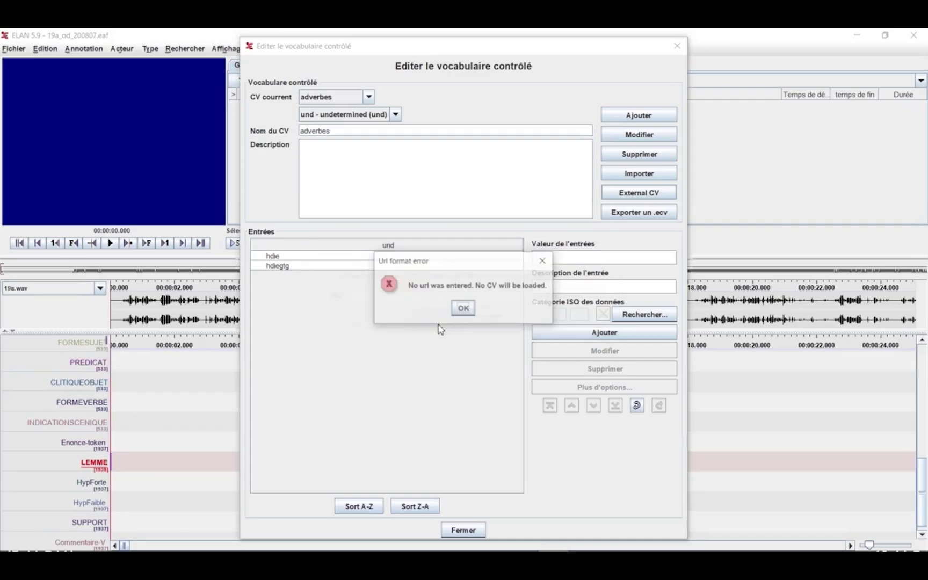
left_click(465, 307)
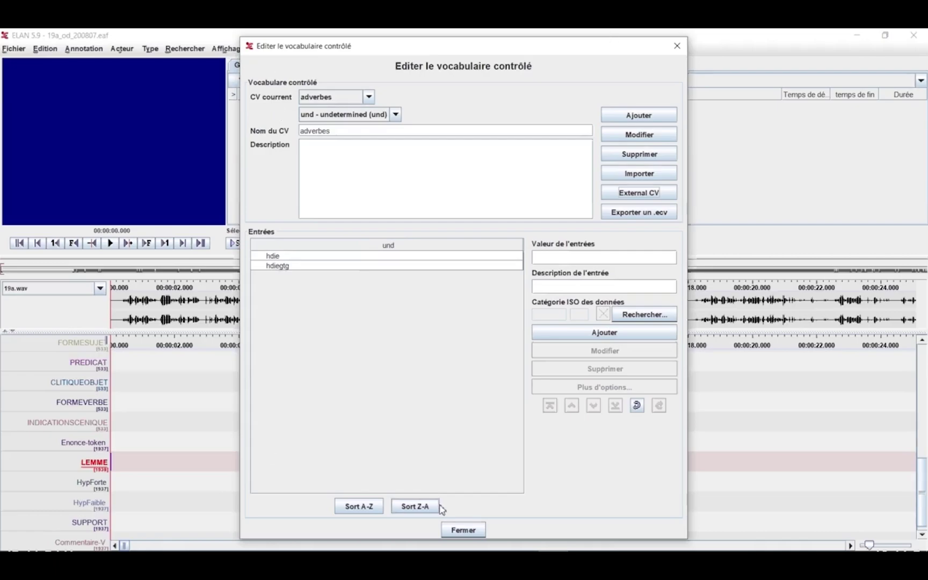
left_click(460, 530)
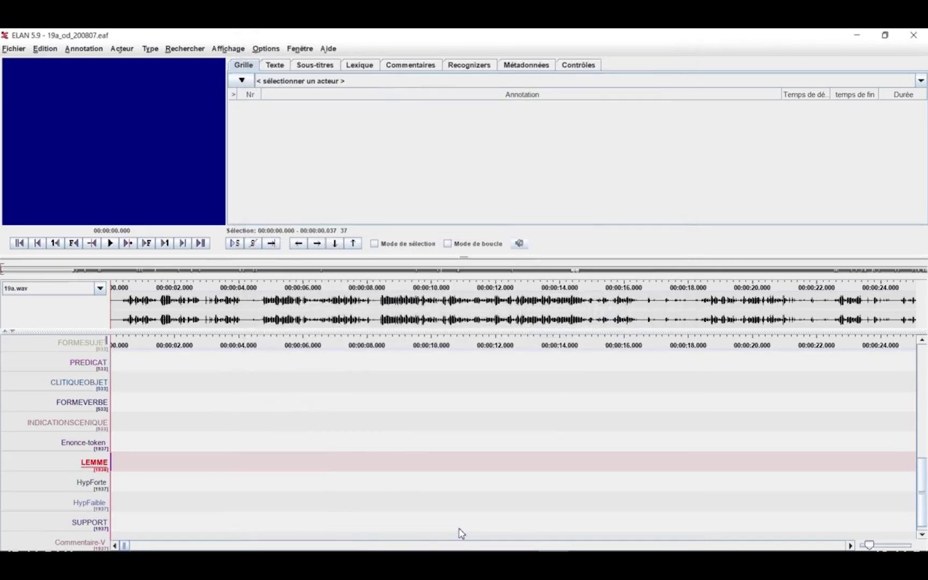